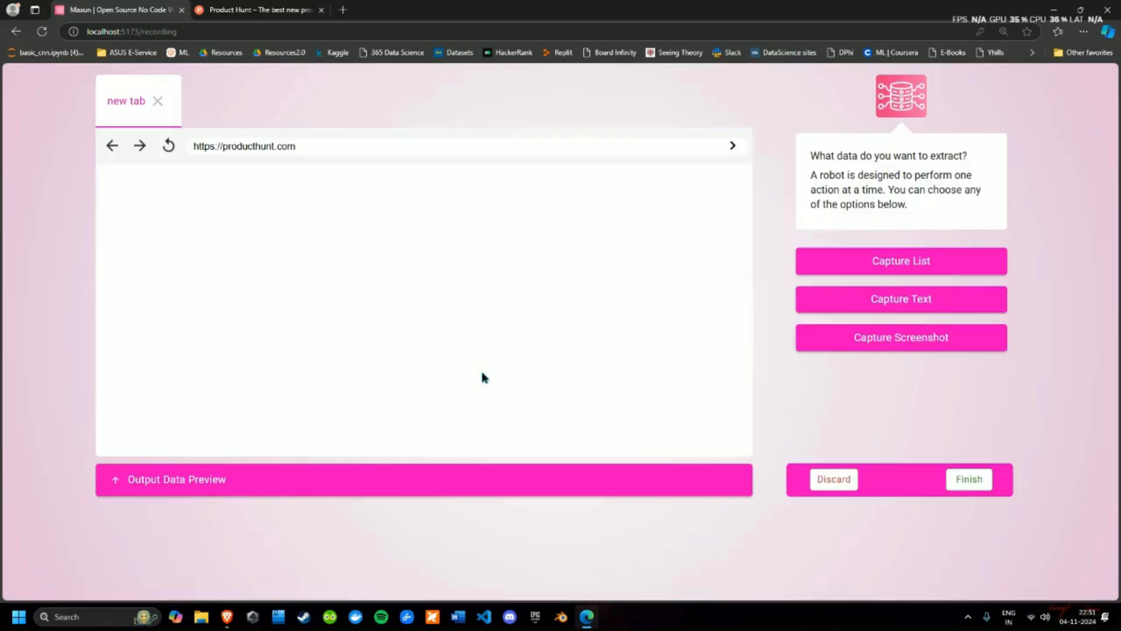
# Start a list capture and select the product list under Top Products Launching Today on the Product Hunt page.
pyautogui.scroll(-2, 488, 362)
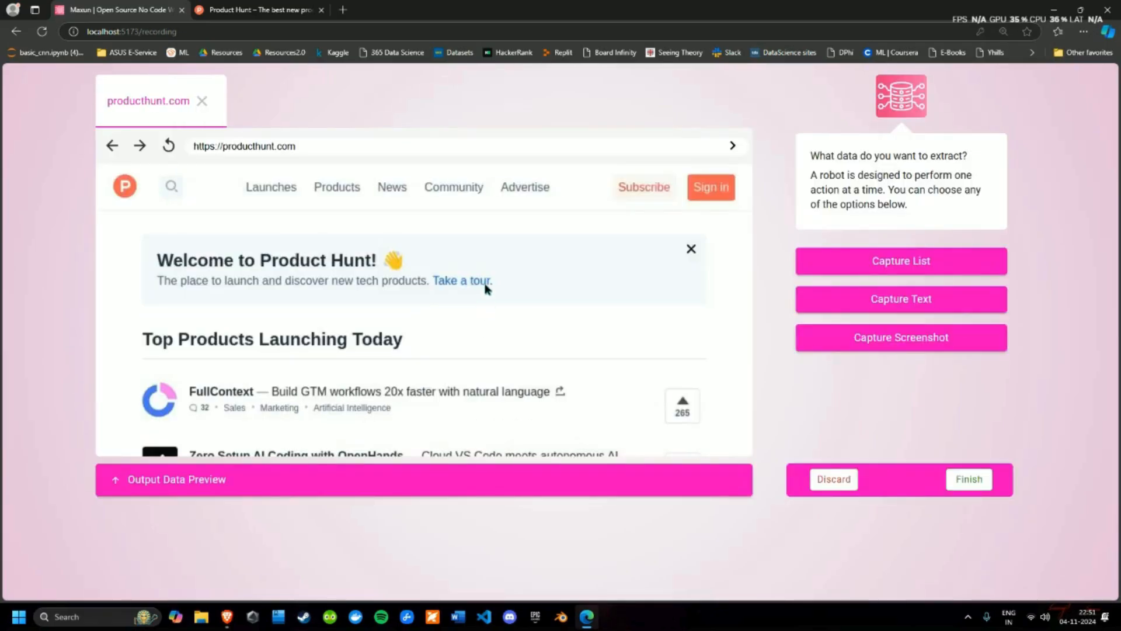
pyautogui.scroll(-6, 482, 306)
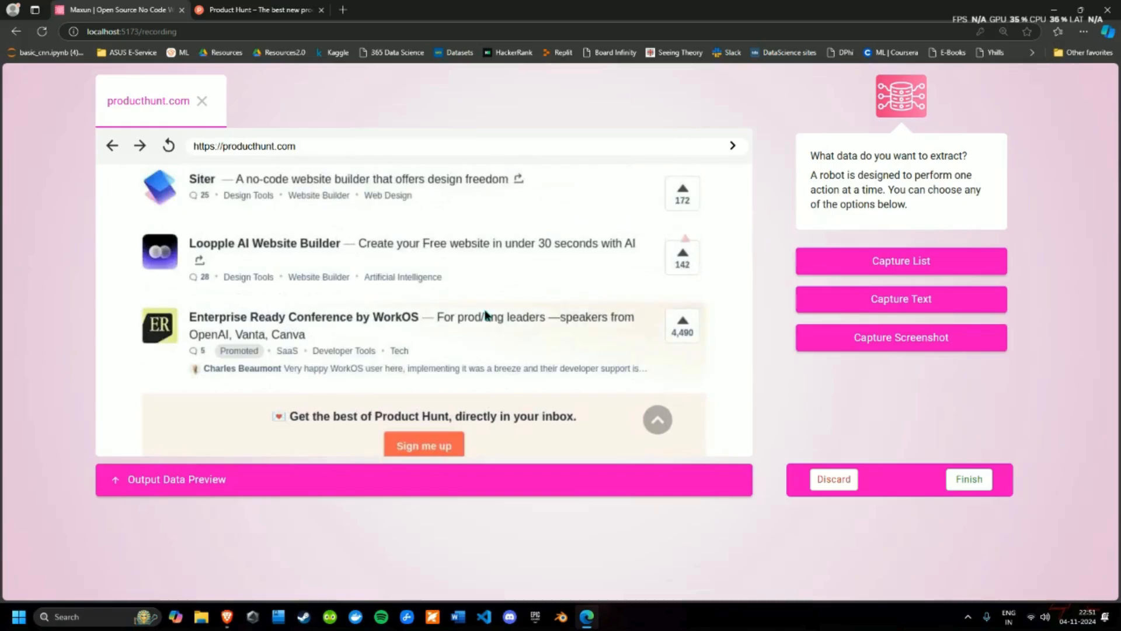
pyautogui.scroll(-3, 485, 315)
pyautogui.scroll(8, 485, 315)
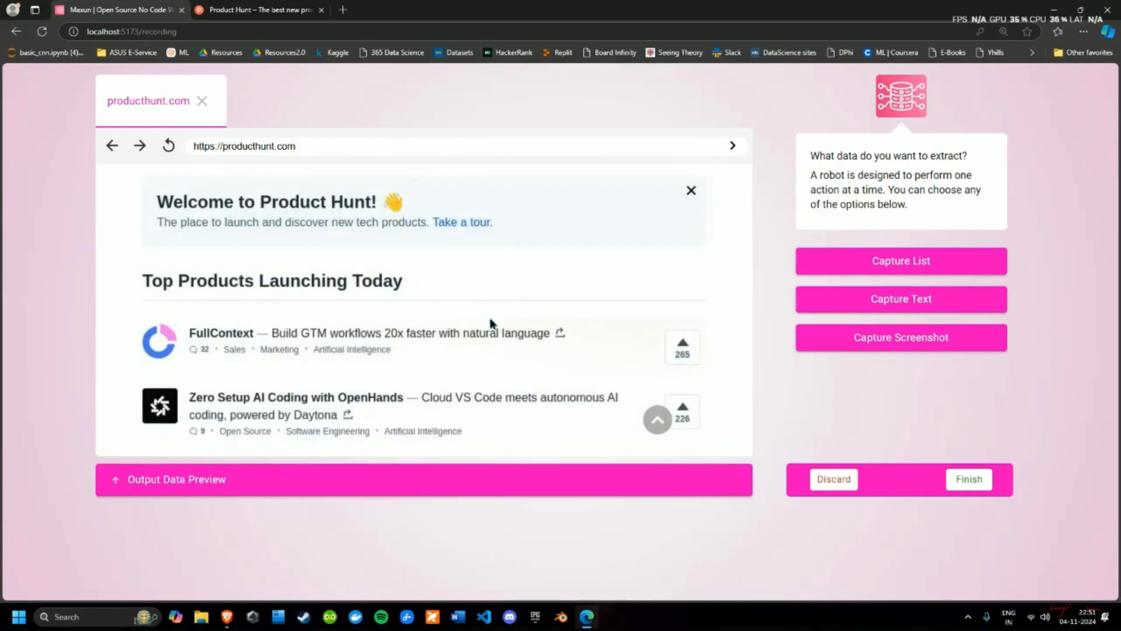
pyautogui.click(873, 269)
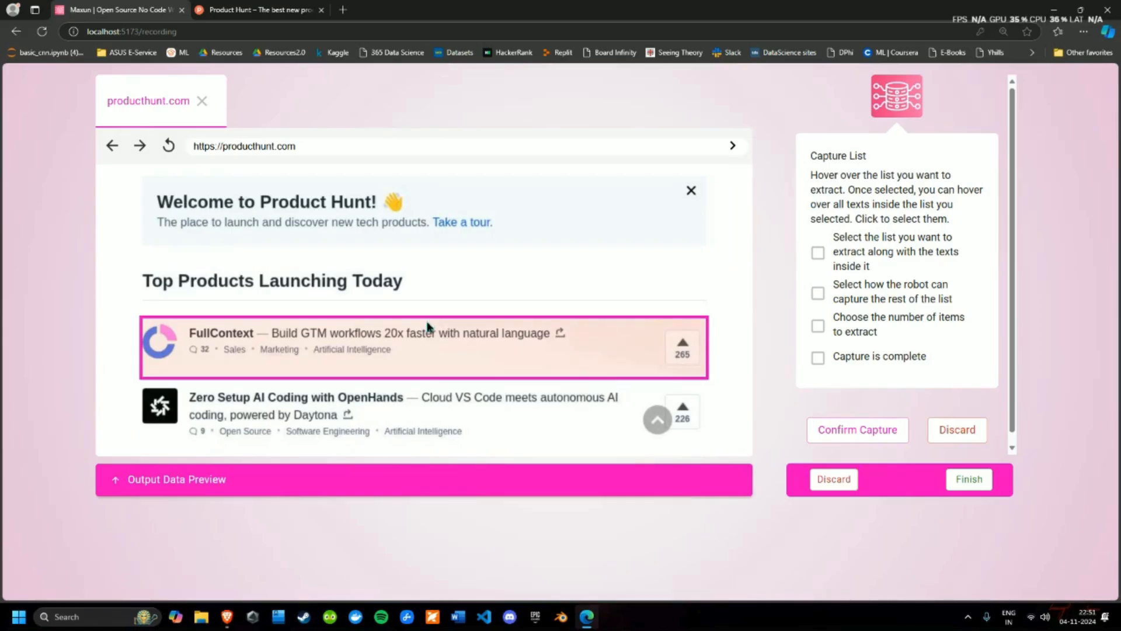
pyautogui.click(428, 327)
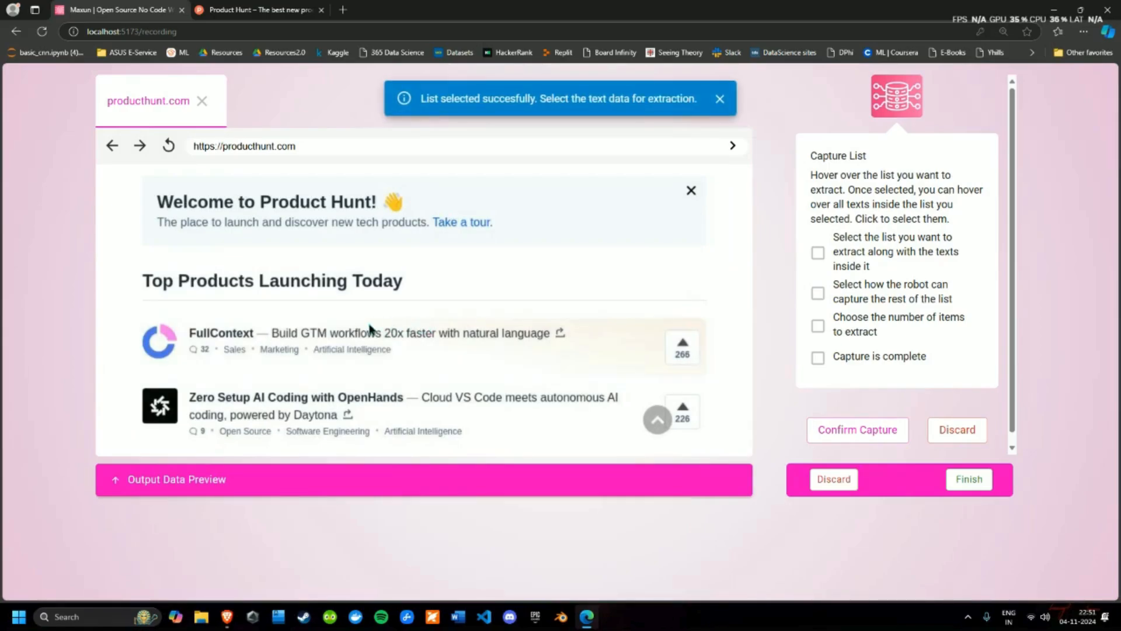
# Select the FullContext entry's title text, product URL and upvote count as the fields to extract from the list.
pyautogui.click(286, 338)
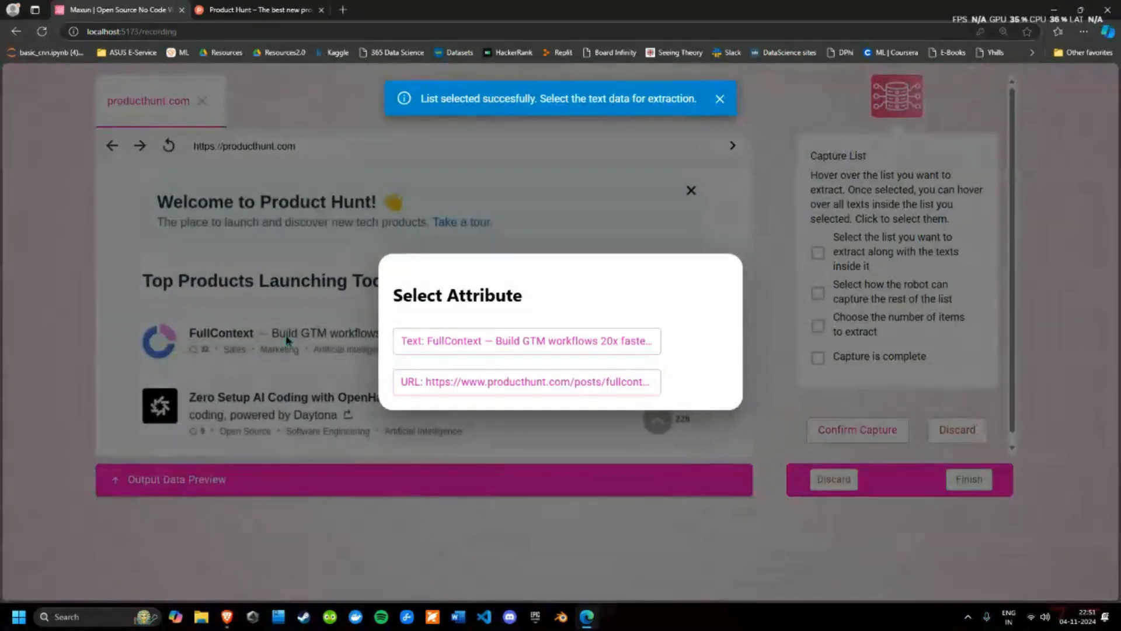
pyautogui.click(478, 352)
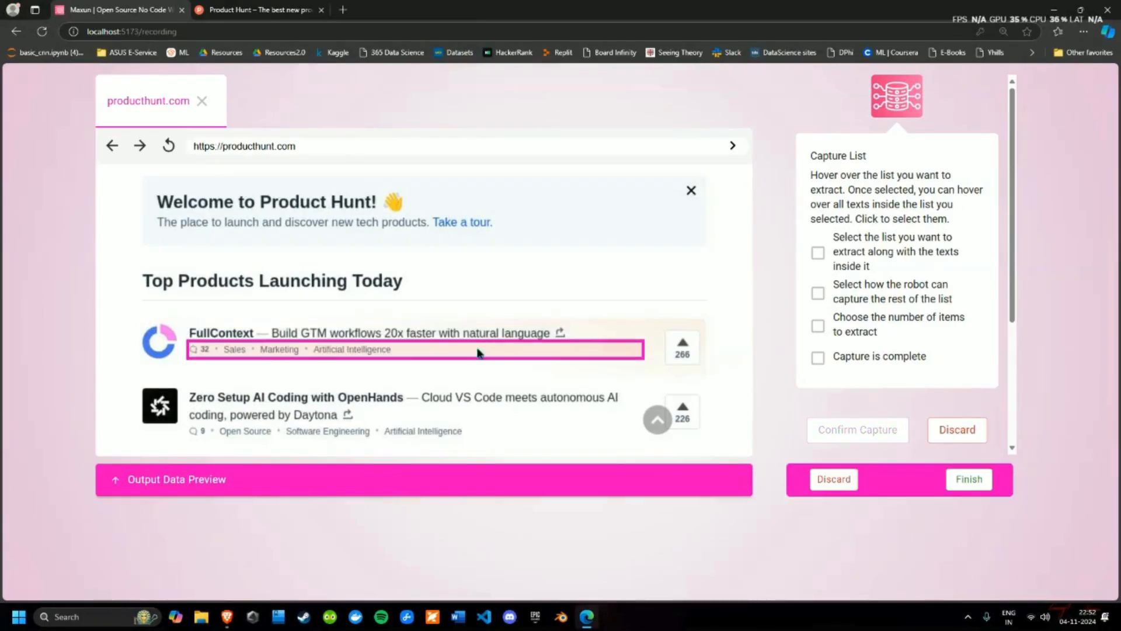
pyautogui.click(365, 339)
pyautogui.click(455, 385)
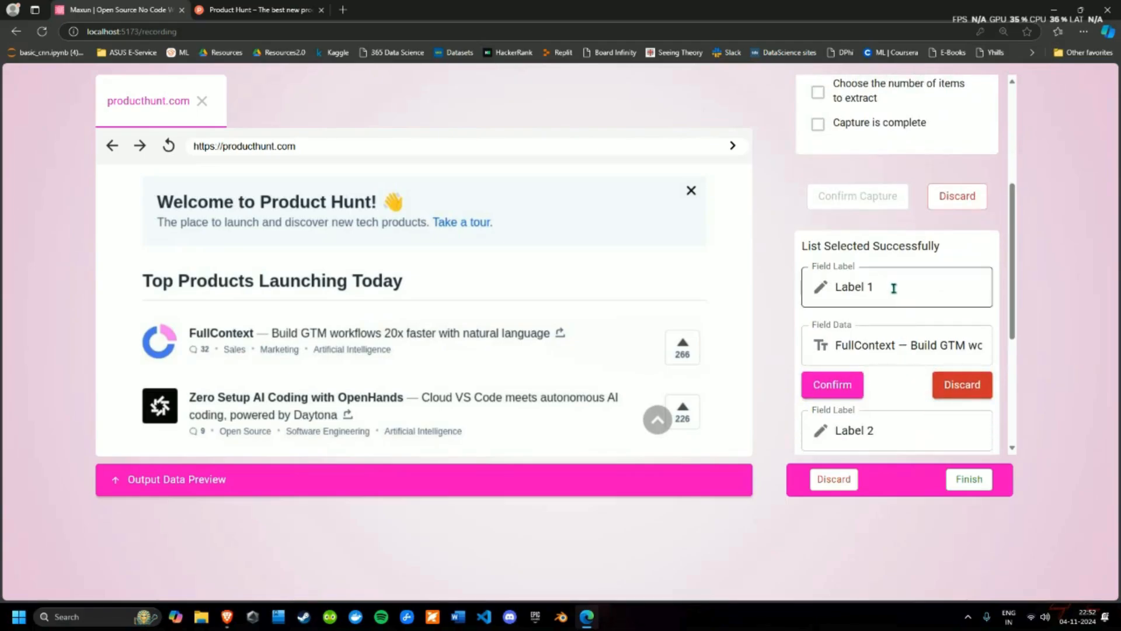
# Label the first captured field "Product Name" and confirm it.
pyautogui.moveTo(894, 288); pyautogui.dragTo(834, 287)
pyautogui.write('Product')
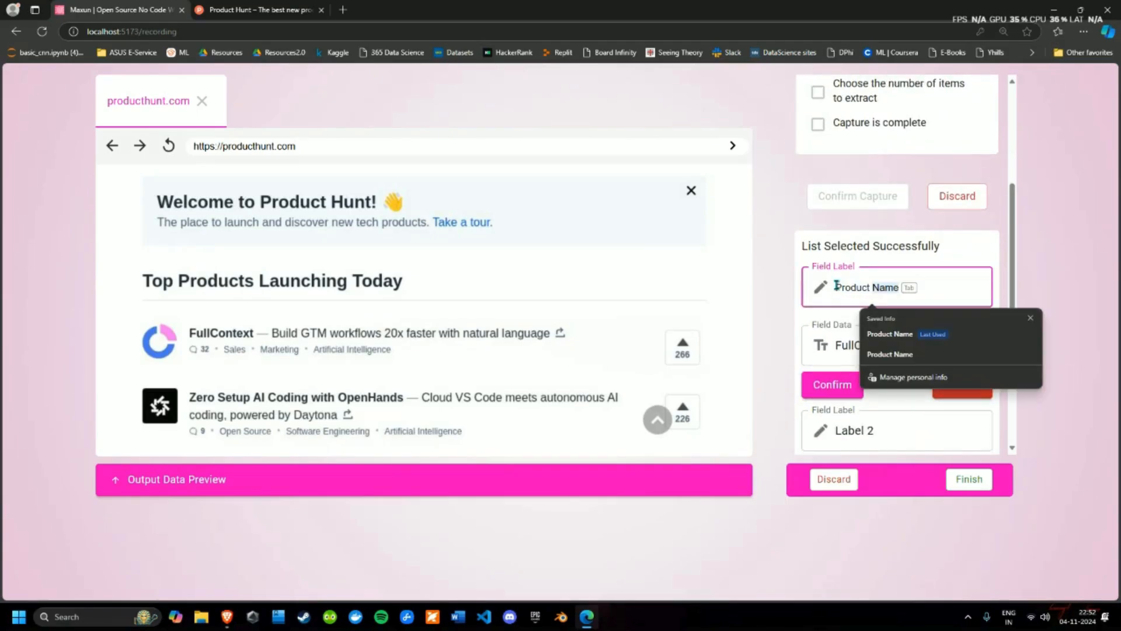
pyautogui.press('Tab')
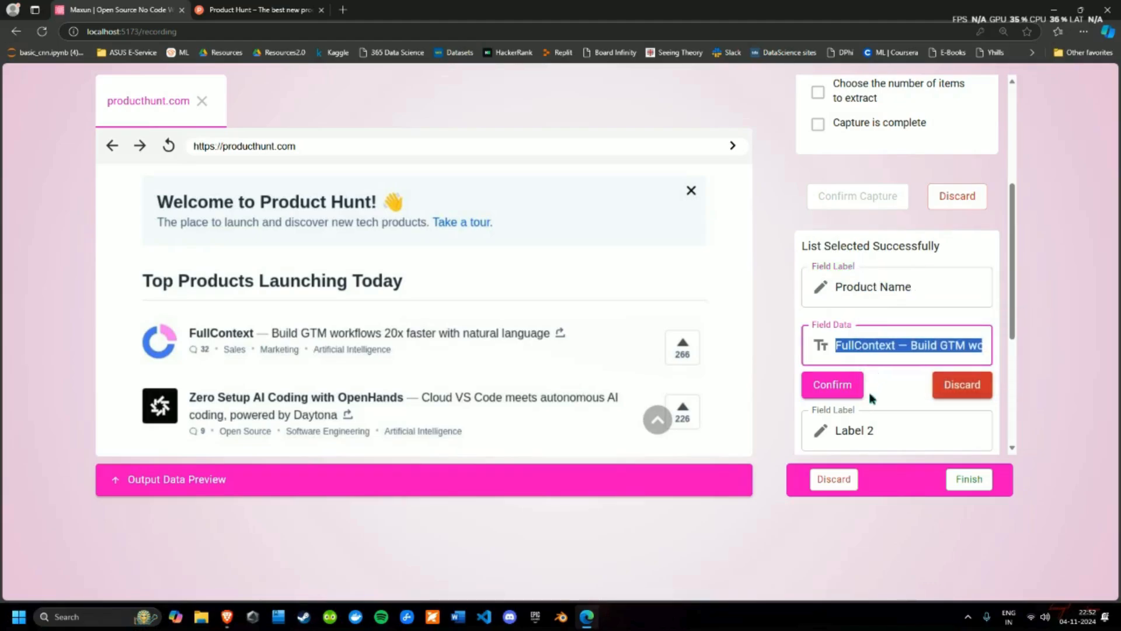
pyautogui.click(843, 385)
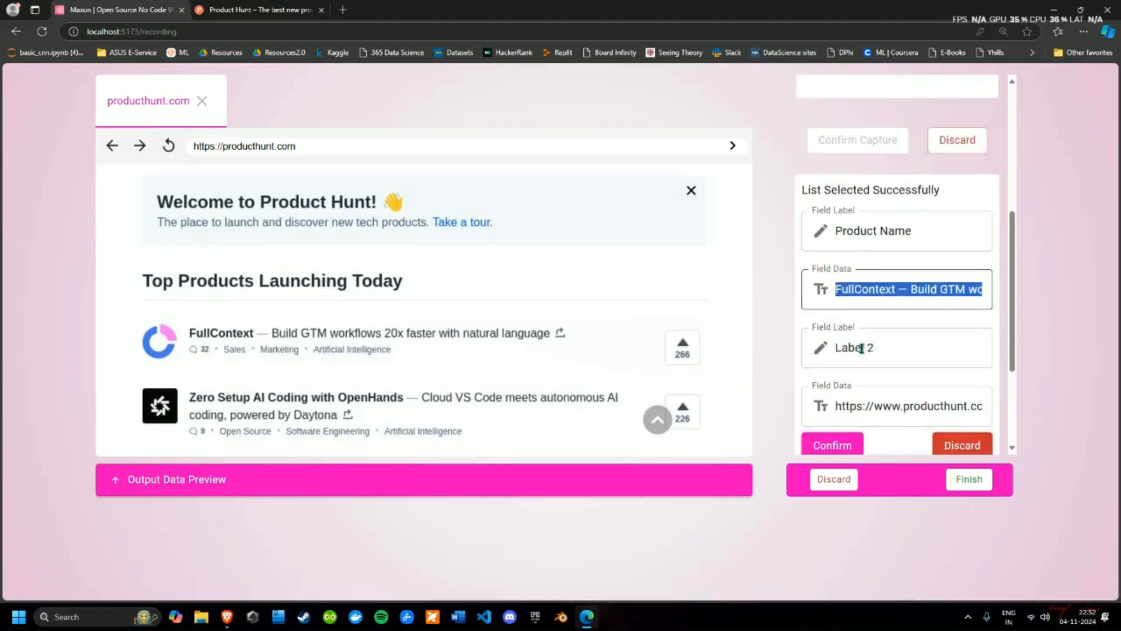
# Label the second captured field, holding the product link, "Product URL" and confirm it.
pyautogui.moveTo(883, 229); pyautogui.dragTo(836, 228)
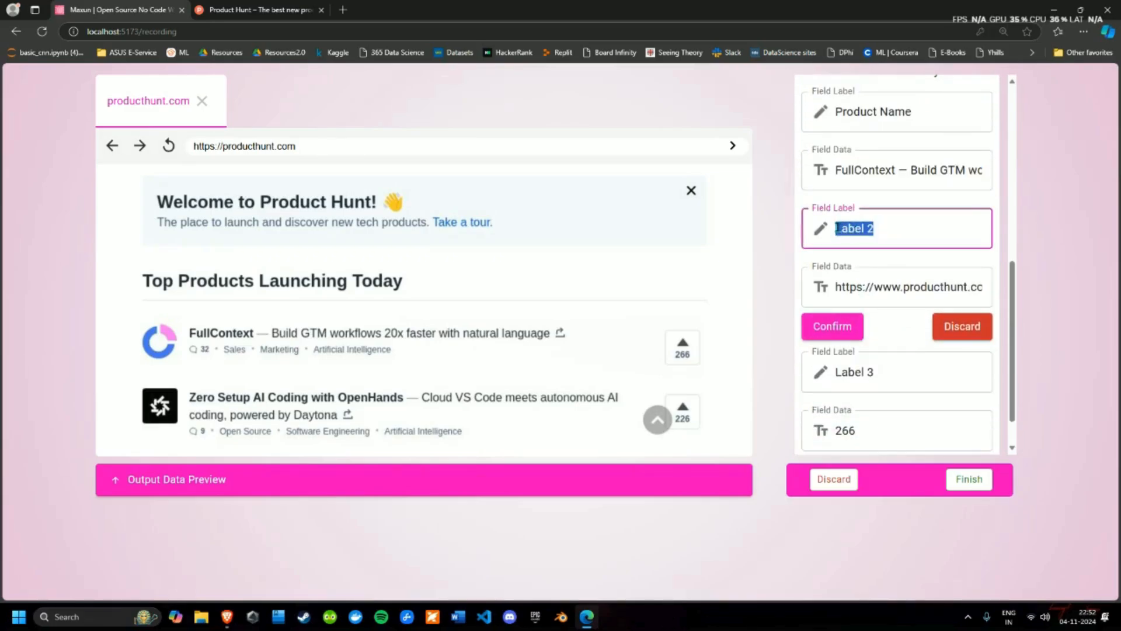
pyautogui.write('P')
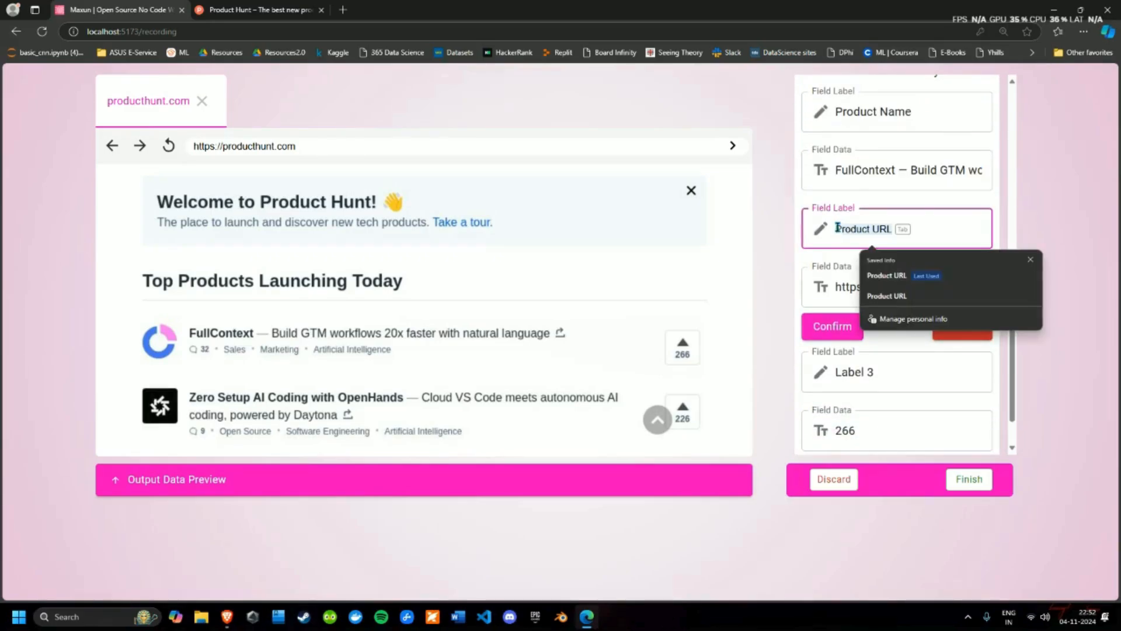
pyautogui.press('Tab')
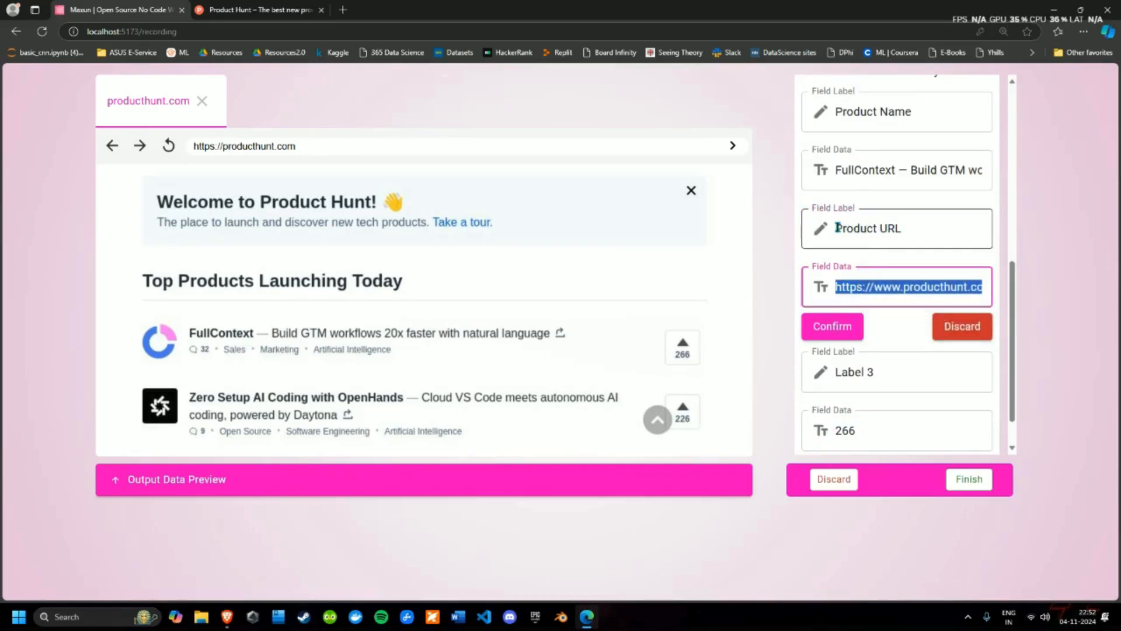
pyautogui.click(837, 329)
# Label the third captured field, holding the vote number, "Upvote Count" and confirm it.
pyautogui.click(895, 346)
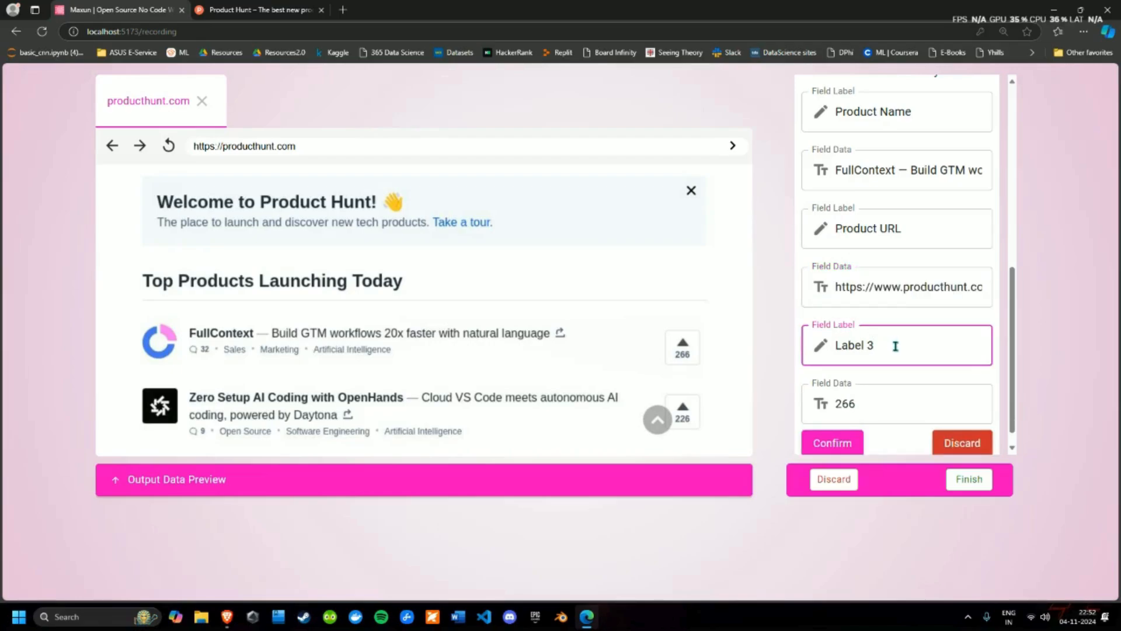
pyautogui.press('BackSpace')
pyautogui.press('BackSpace')
pyautogui.press('BackSpace')
pyautogui.press('BackSpace')
pyautogui.press('BackSpace')
pyautogui.press('BackSpace')
pyautogui.write('U')
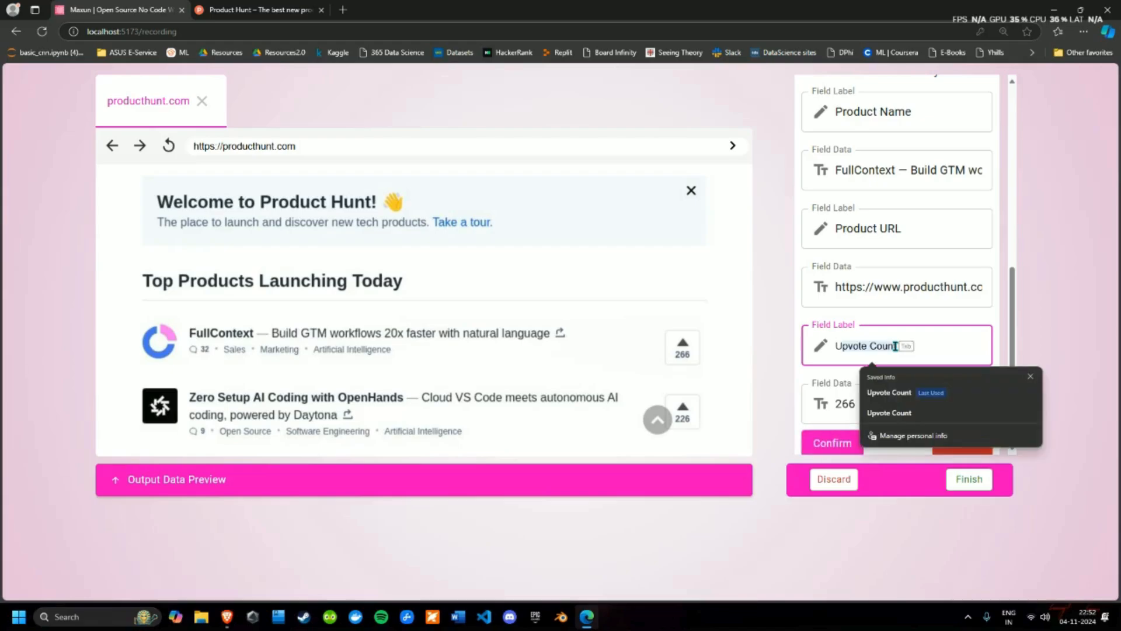
pyautogui.press('Tab')
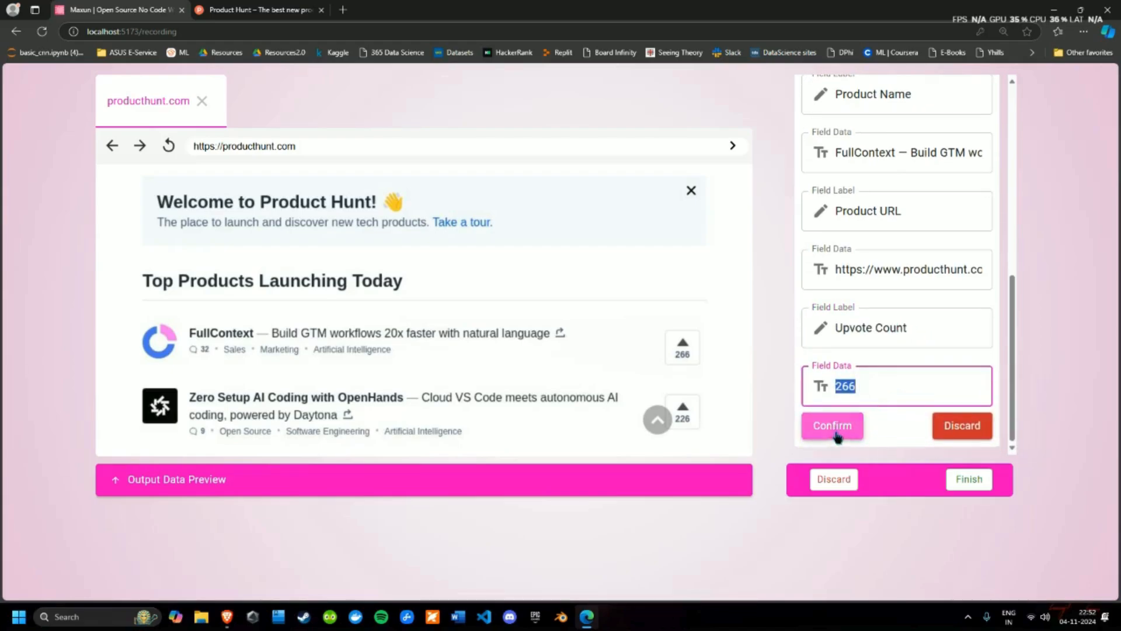
pyautogui.click(835, 426)
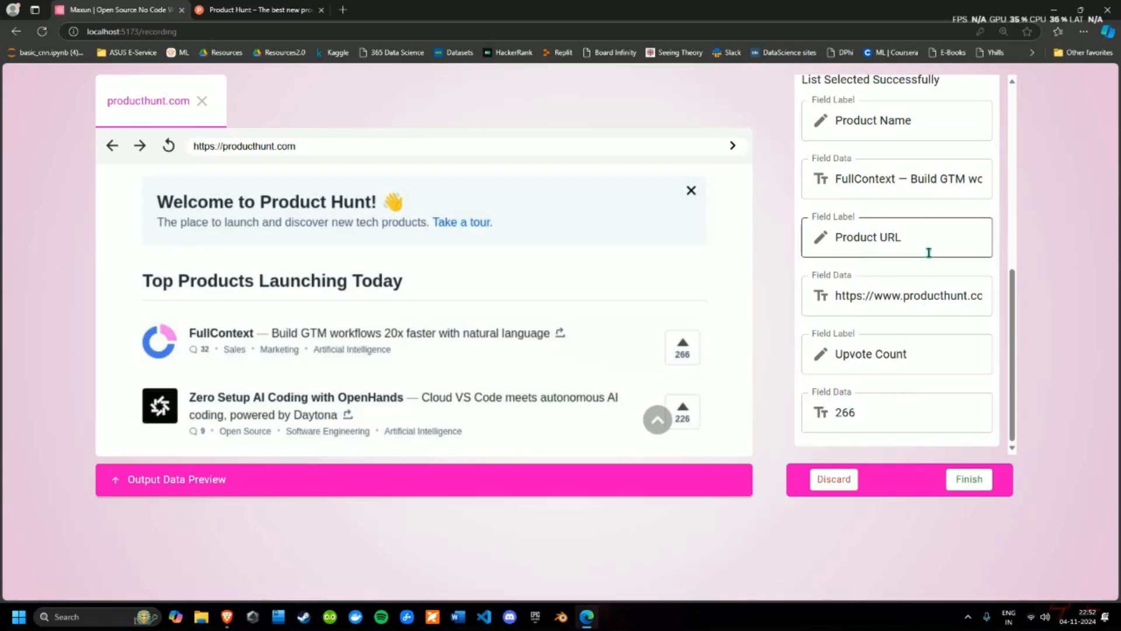
# Confirm the capture of the selected list and its three labelled fields.
pyautogui.scroll(4, 929, 249)
pyautogui.scroll(3, 930, 244)
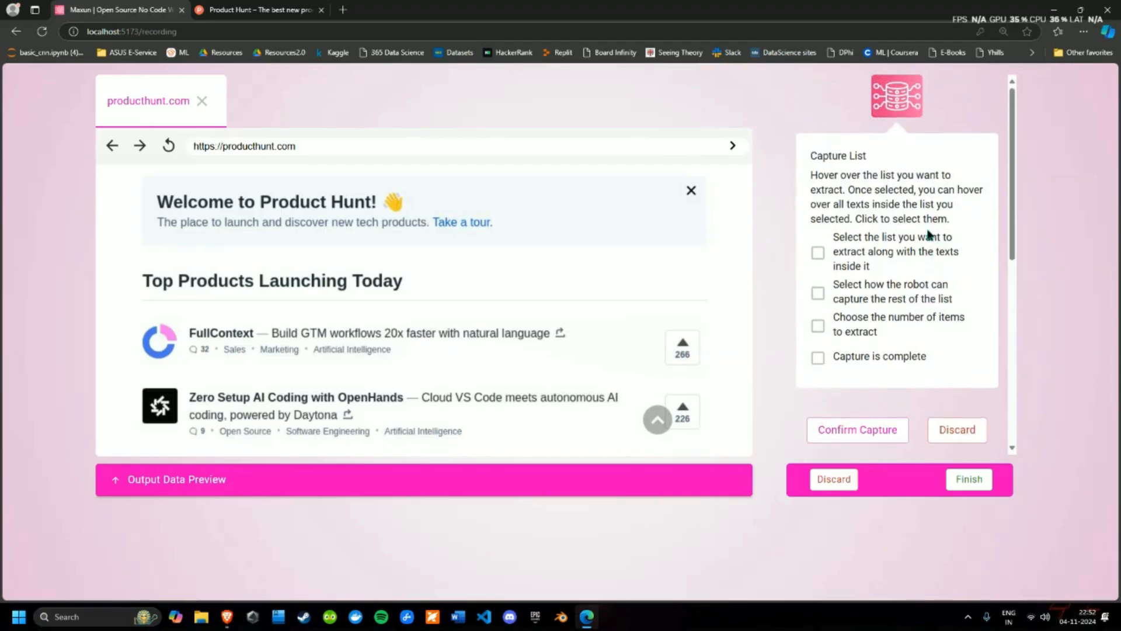
pyautogui.click(883, 433)
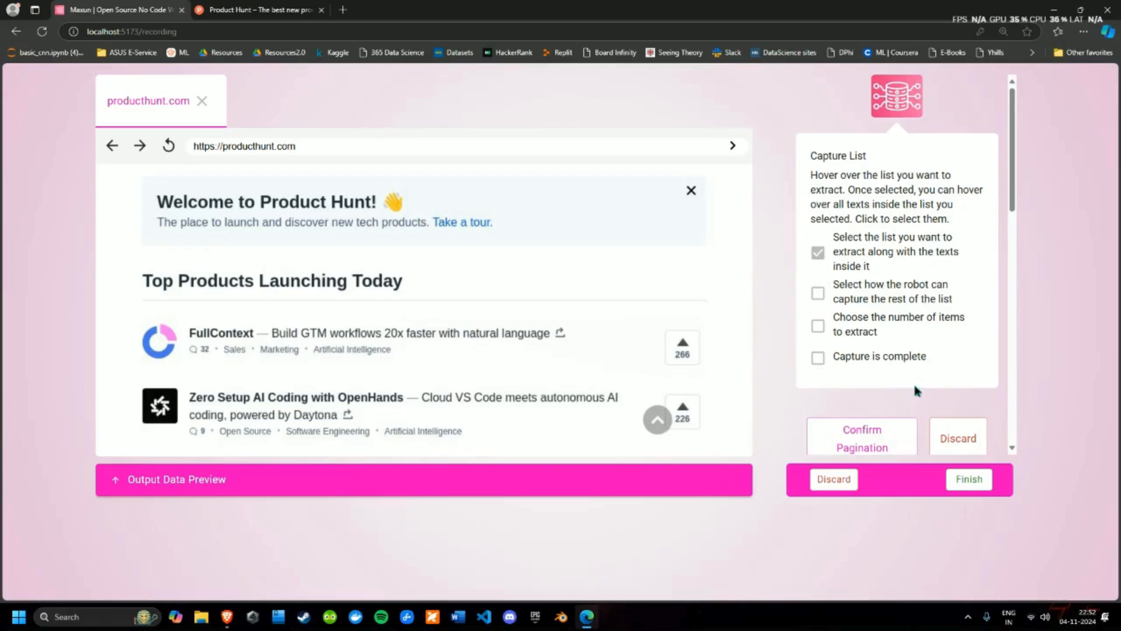
# Set the list pagination to "Scroll down to load more items" and confirm the pagination.
pyautogui.scroll(-1, 913, 381)
pyautogui.scroll(-1, 931, 321)
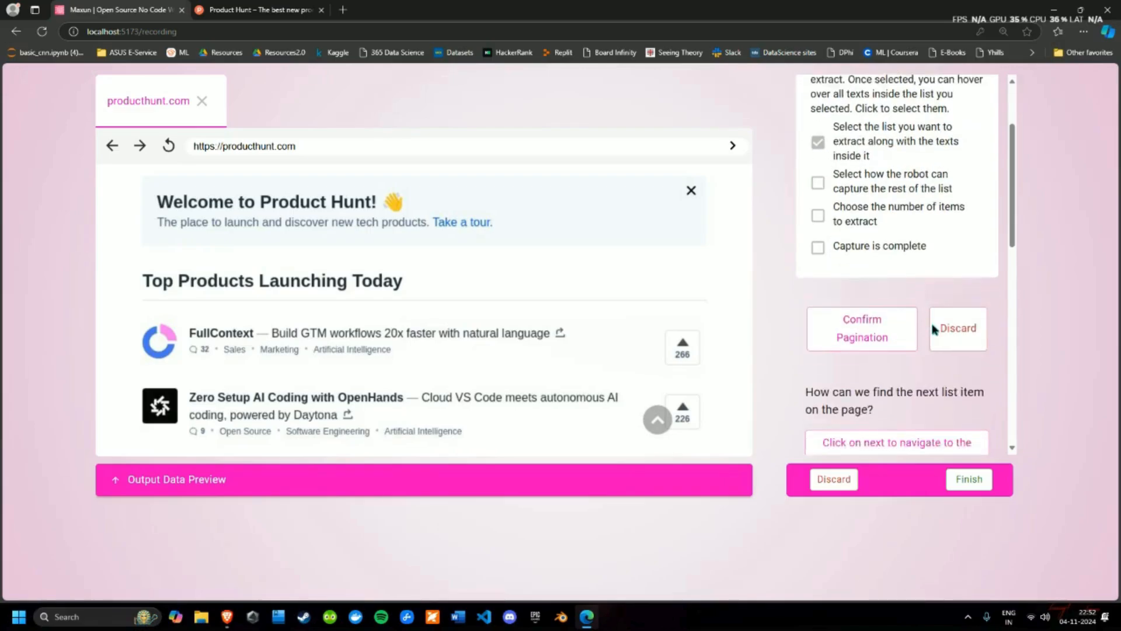
pyautogui.scroll(-5, 934, 265)
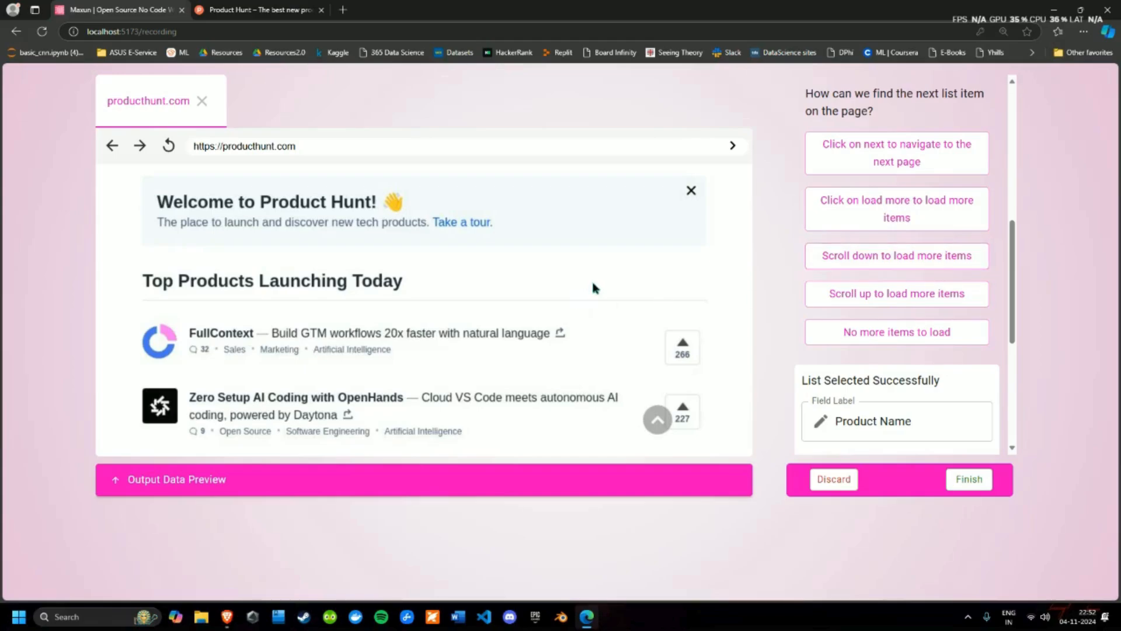
pyautogui.scroll(-2, 591, 280)
pyautogui.scroll(-6, 703, 278)
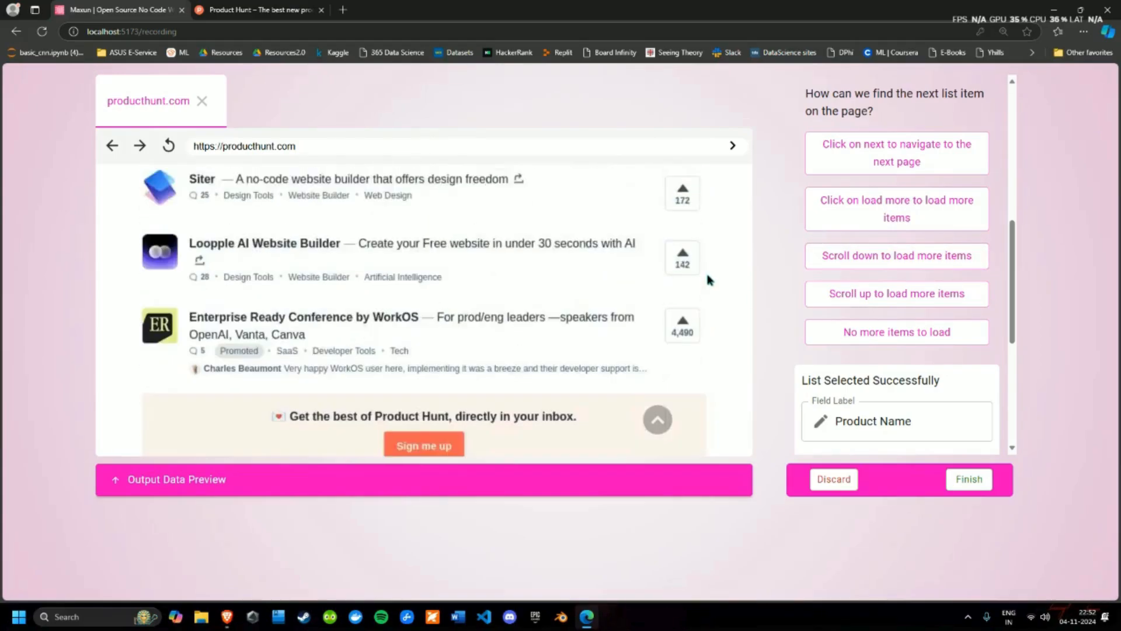
pyautogui.scroll(-6, 708, 280)
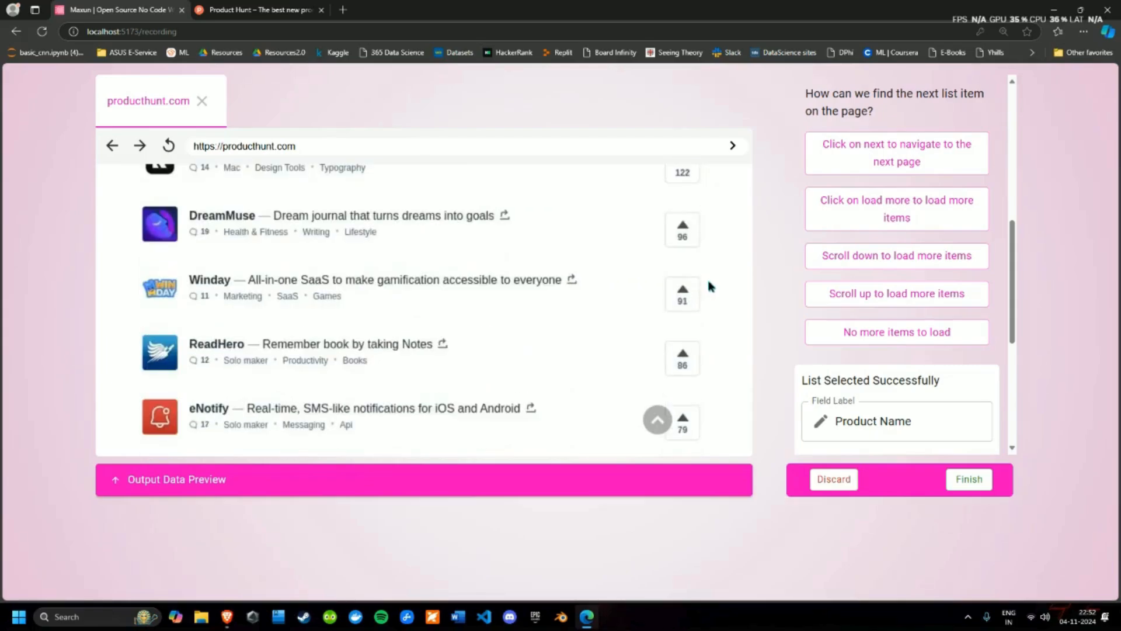
pyautogui.scroll(-2, 711, 287)
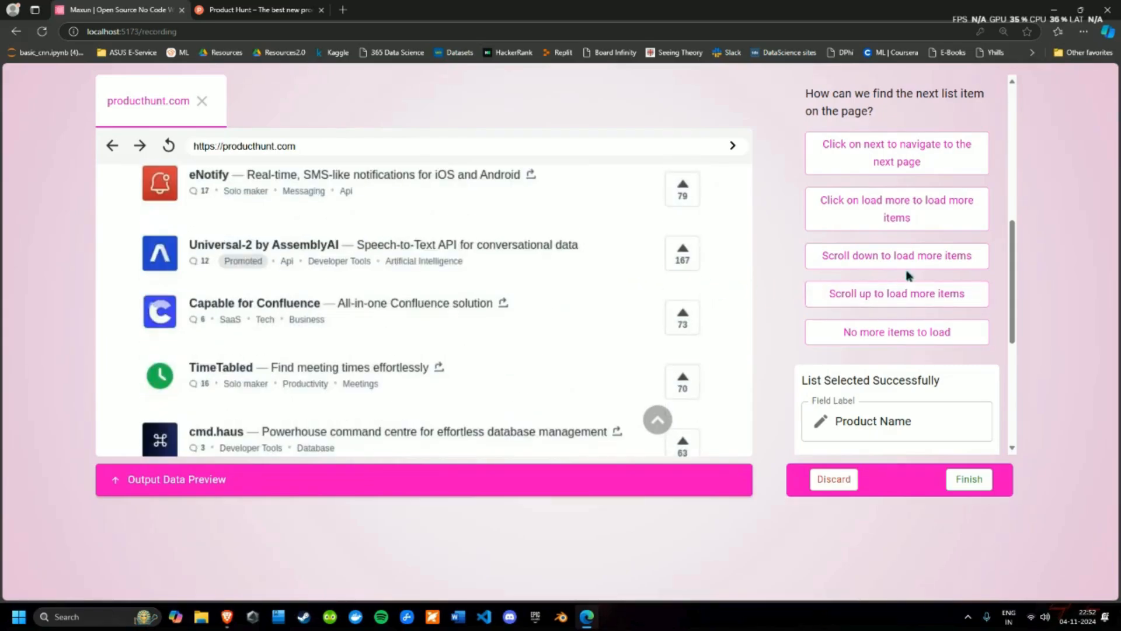
pyautogui.click(923, 261)
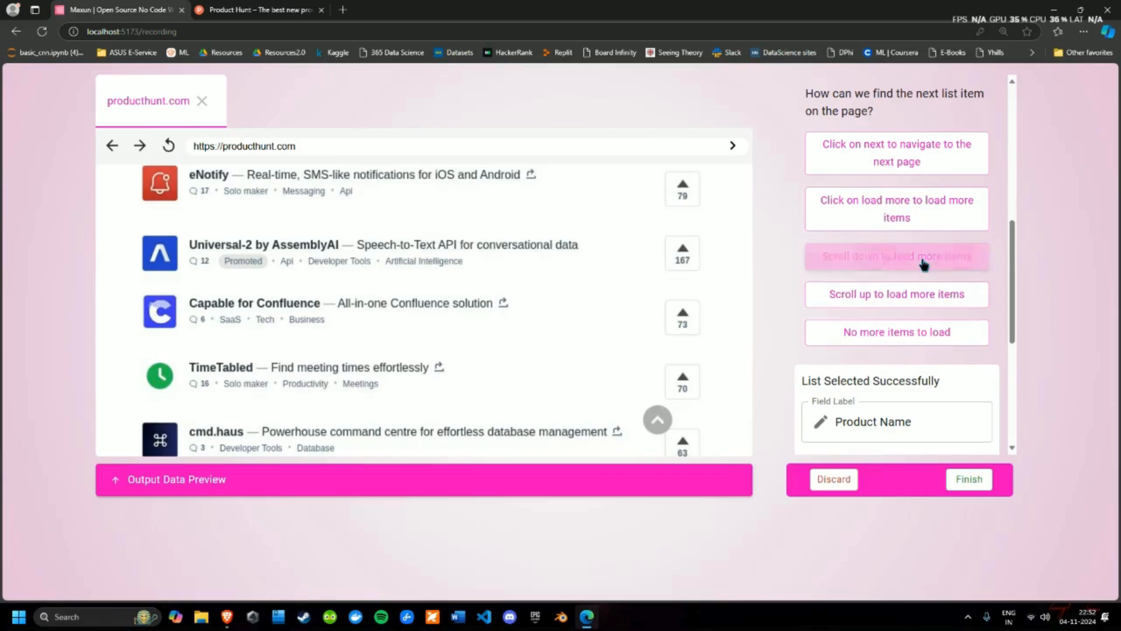
pyautogui.scroll(6, 997, 256)
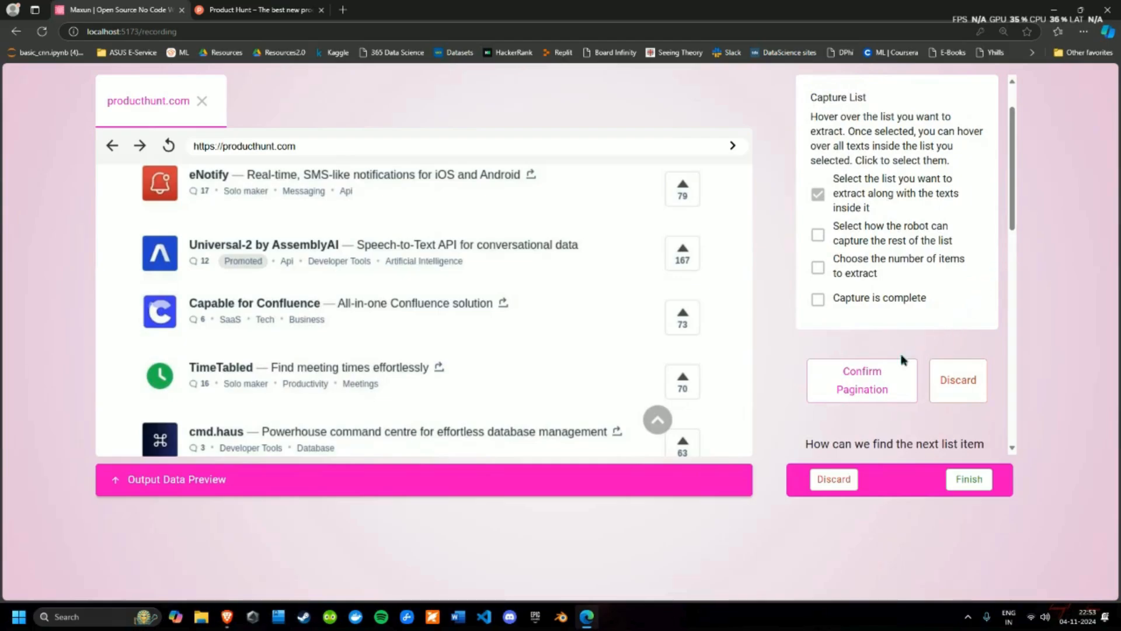
pyautogui.click(874, 381)
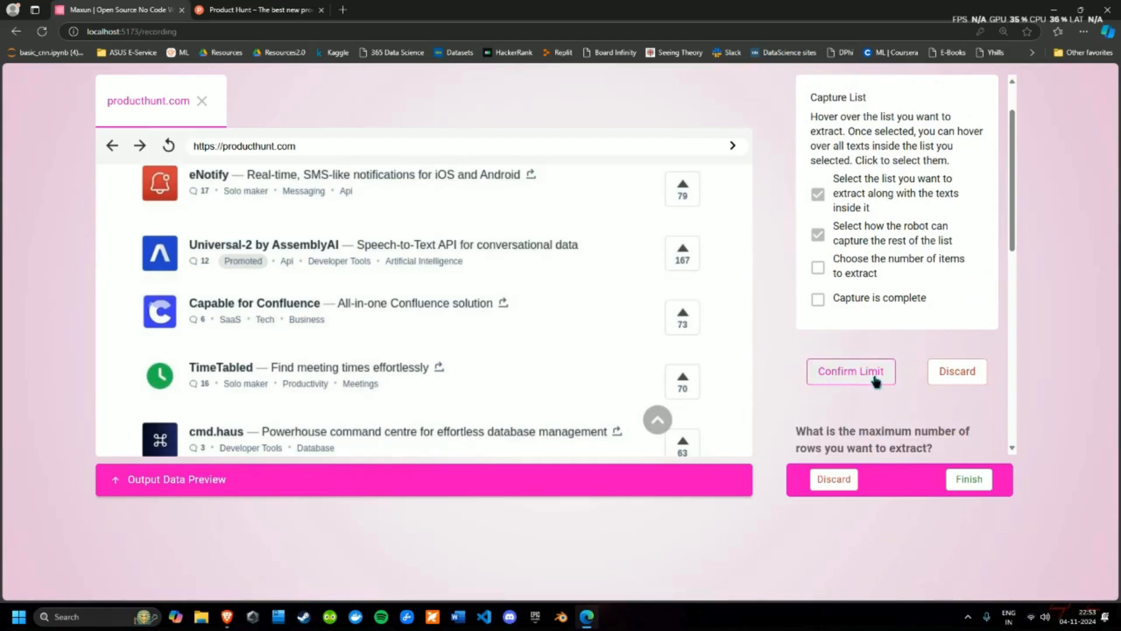
# Set the maximum number of rows to extract to 10 and confirm the limit and the capture.
pyautogui.scroll(-2, 999, 344)
pyautogui.scroll(-2, 1000, 337)
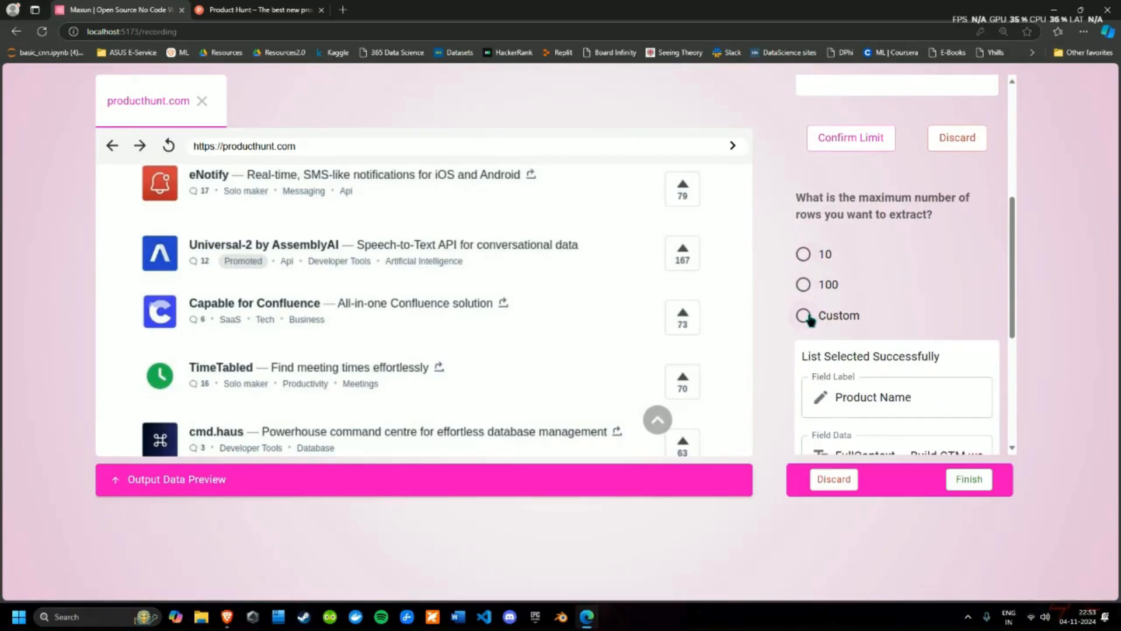
pyautogui.click(817, 316)
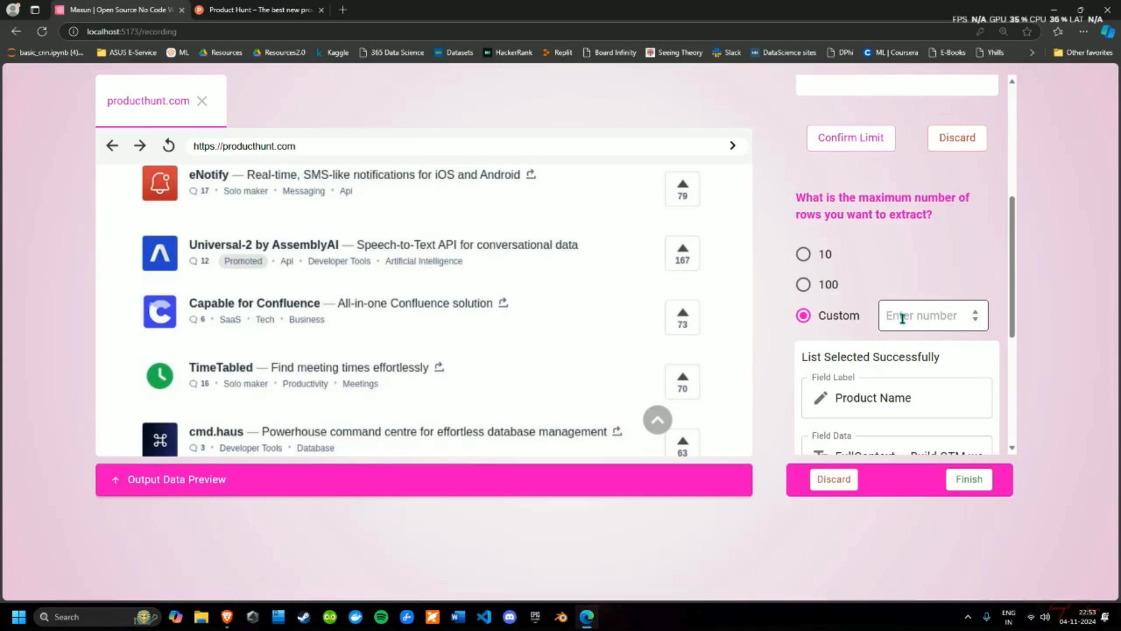
pyautogui.click(805, 255)
pyautogui.scroll(5, 887, 215)
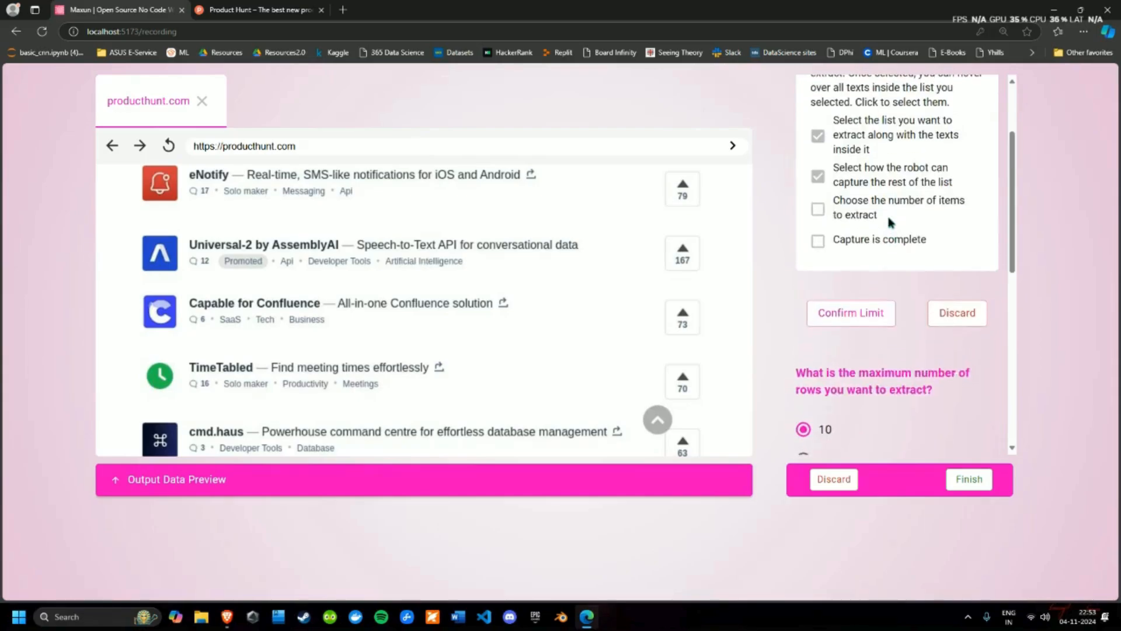
pyautogui.click(851, 431)
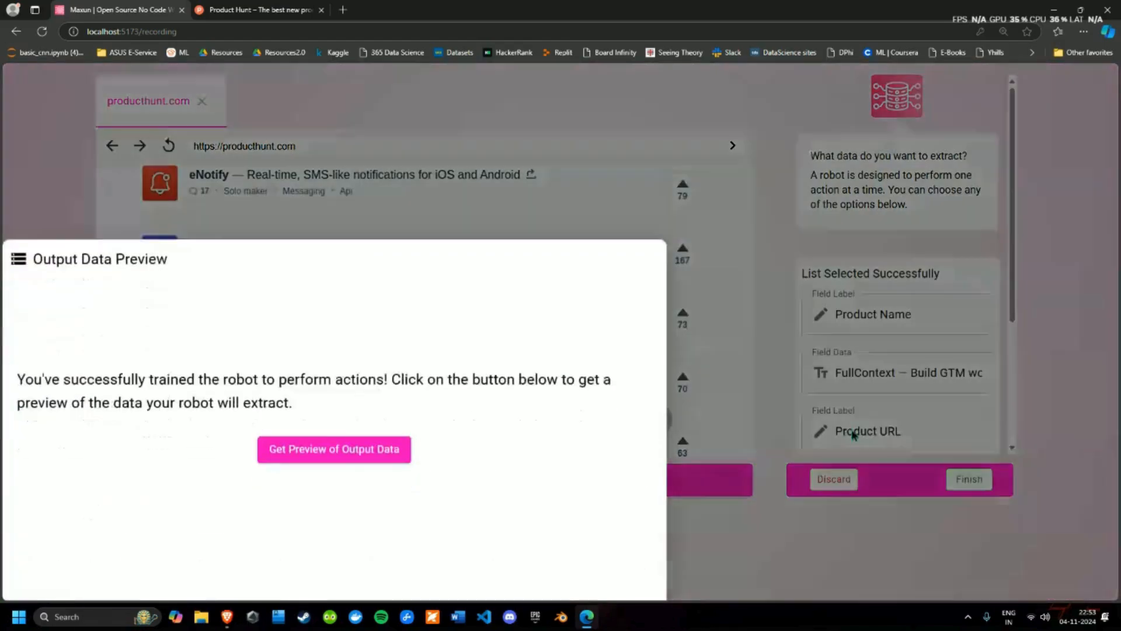
# Generate the preview of the robot's output data, review the extracted rows, and close the preview.
pyautogui.click(353, 434)
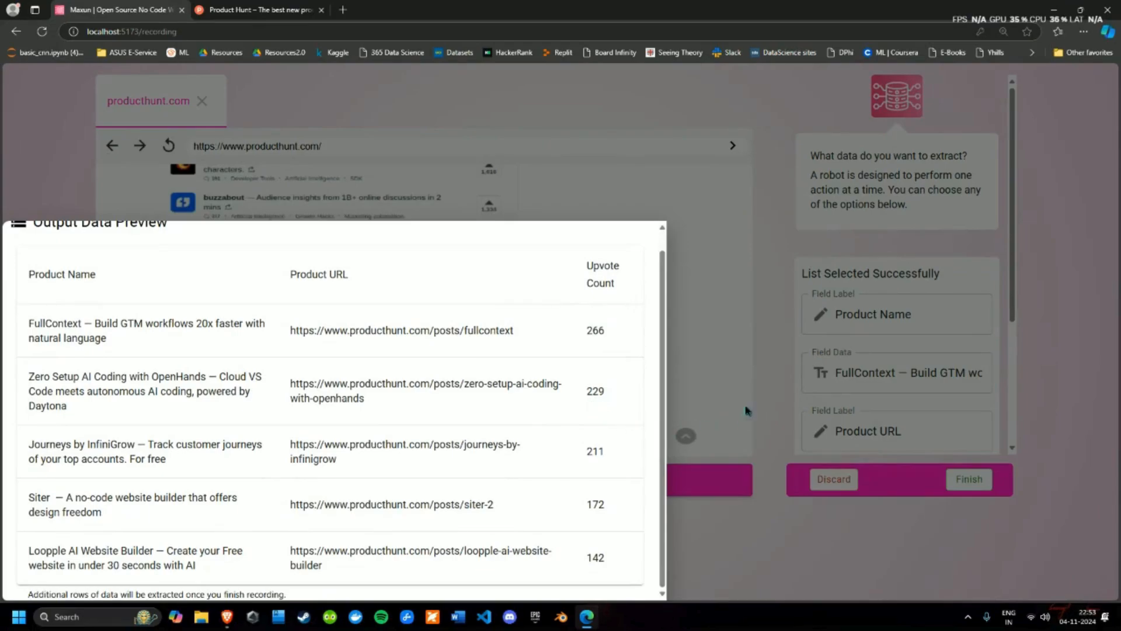
pyautogui.click(764, 401)
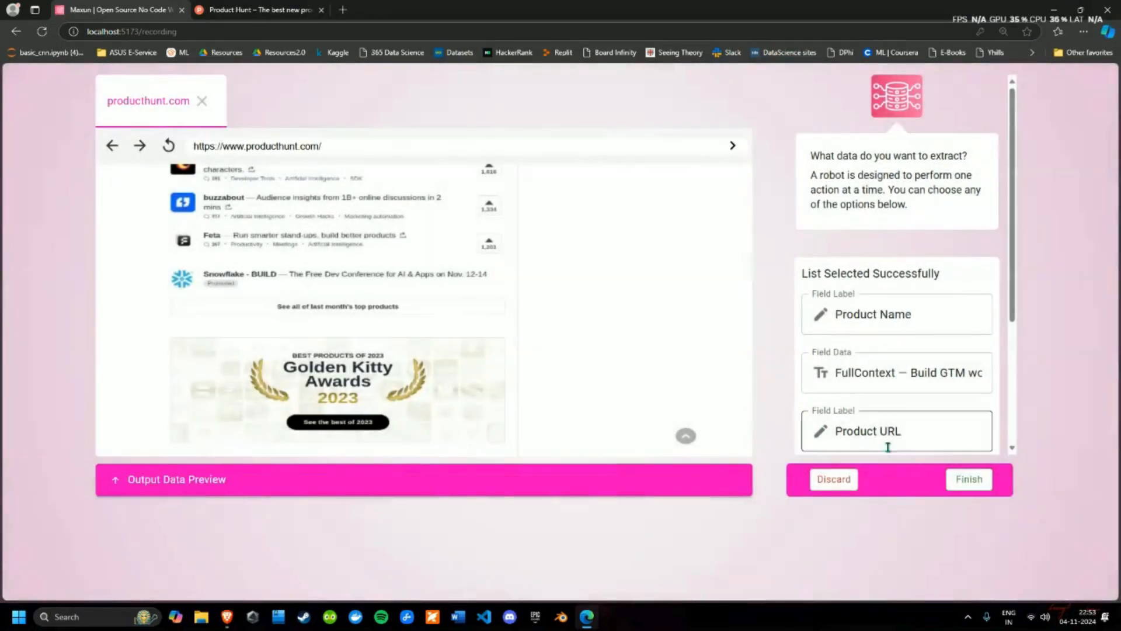
# Finish the training and save the robot as "Top 10 latest product from product hunt".
pyautogui.click(969, 484)
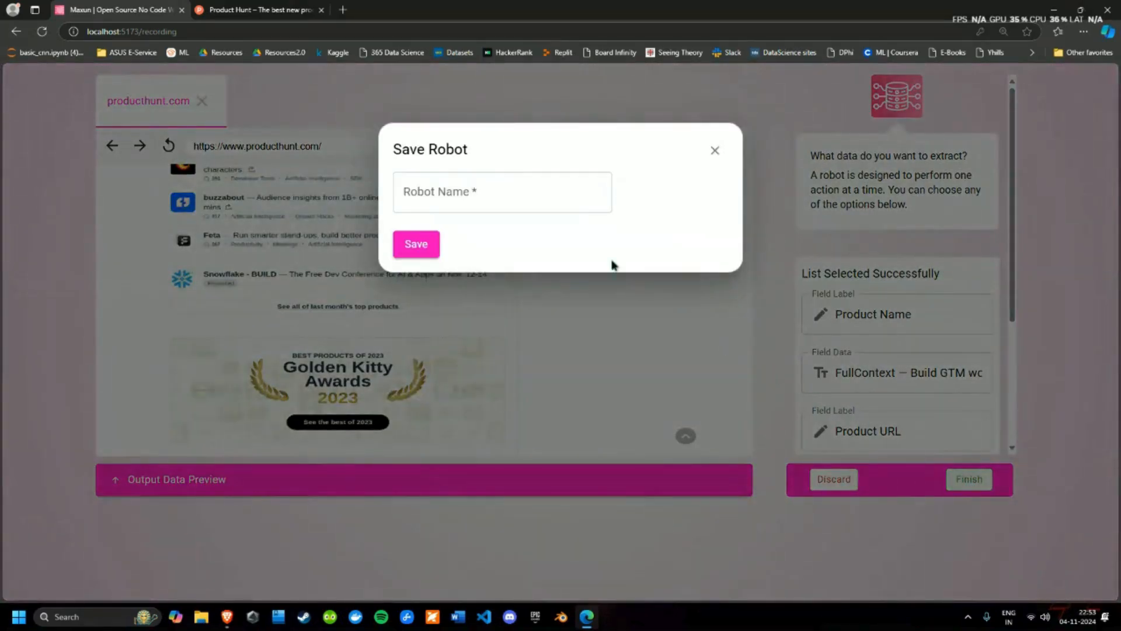
pyautogui.click(525, 191)
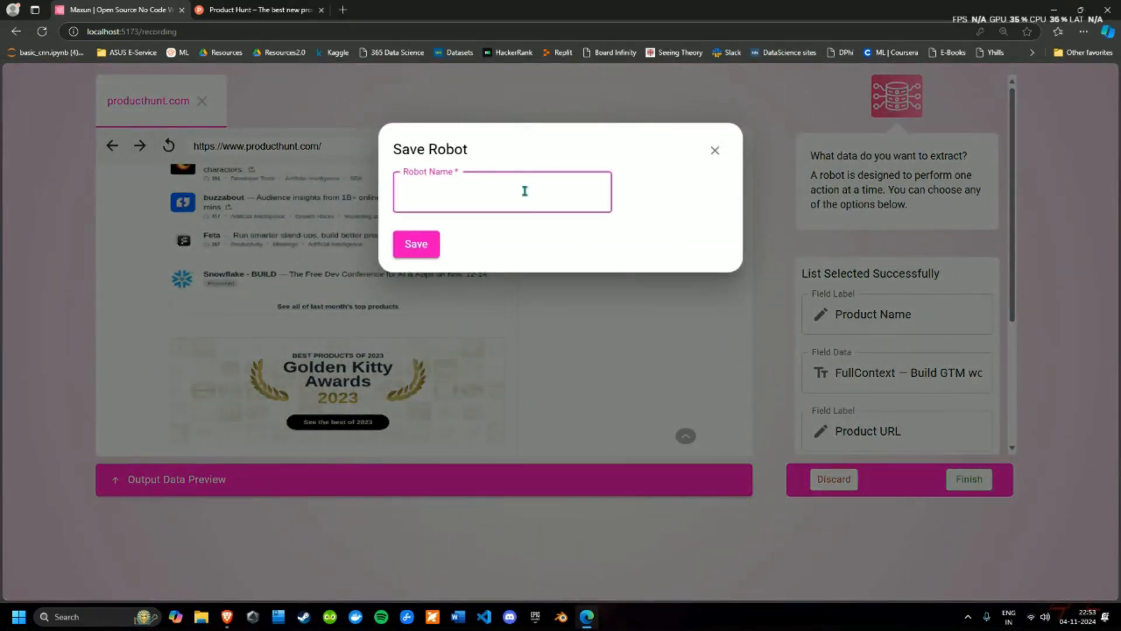
pyautogui.write('Top 10 latest product ')
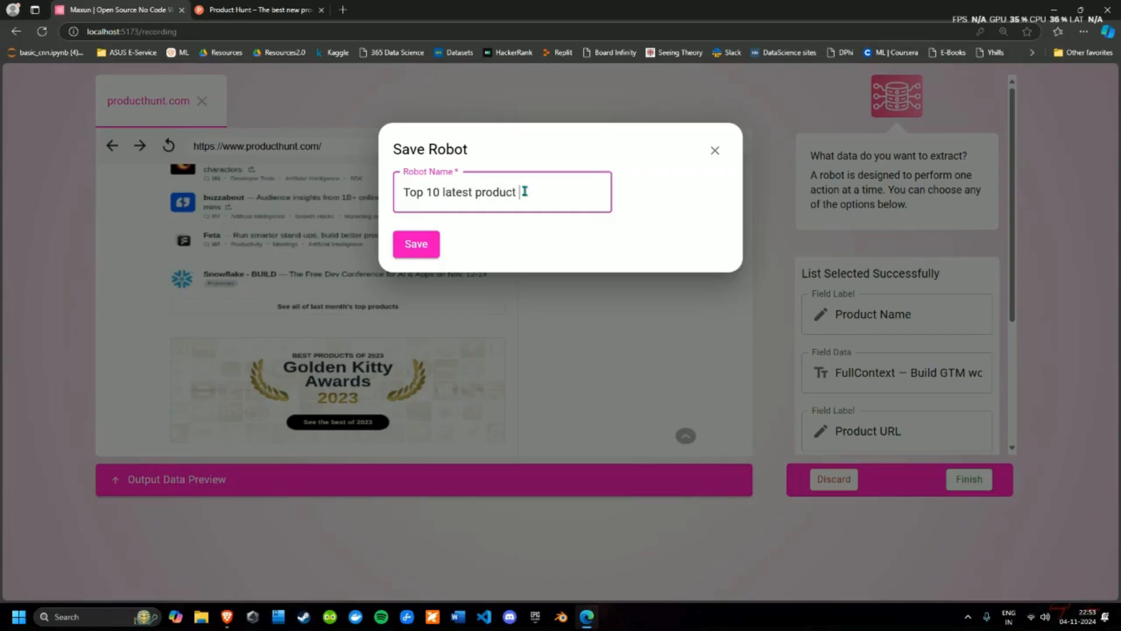
pyautogui.write('from product hunt')
pyautogui.click(414, 245)
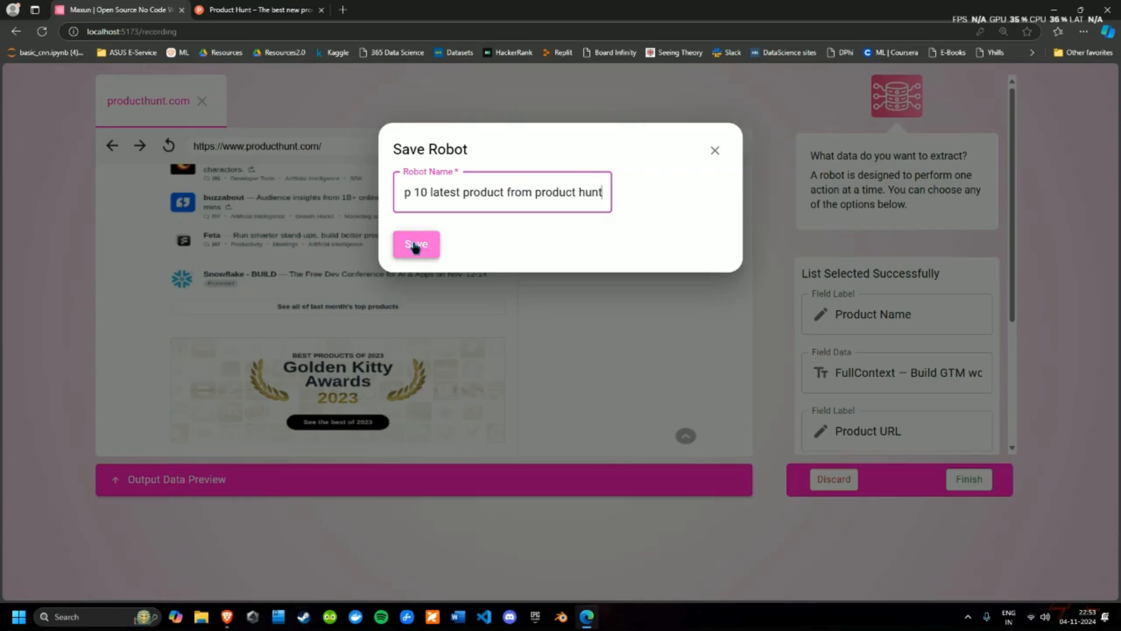
pyautogui.click(415, 248)
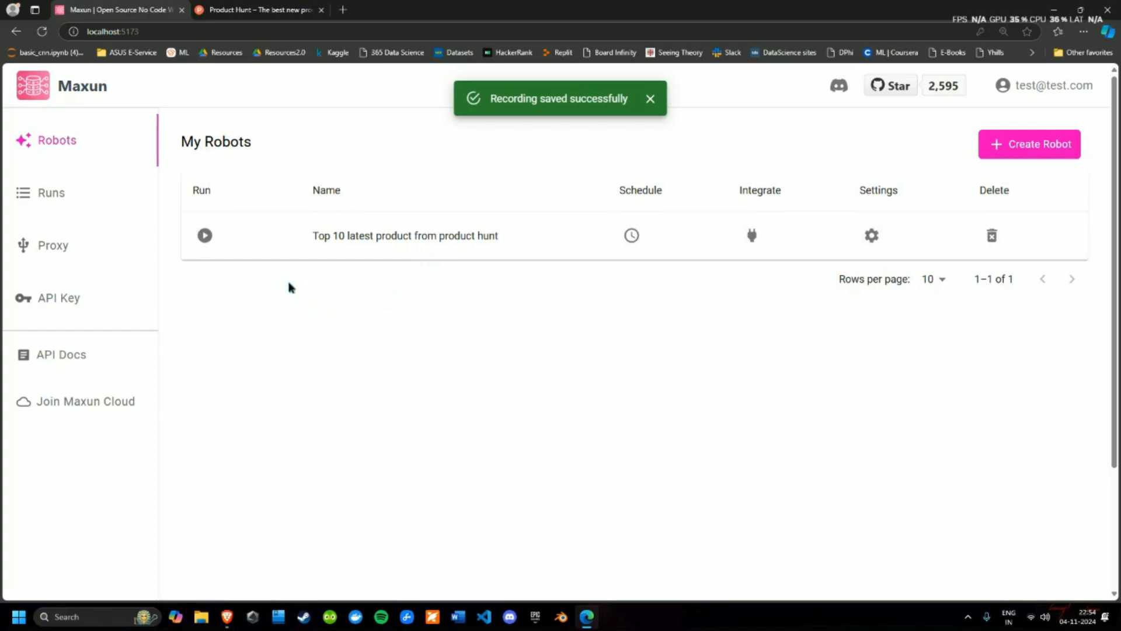
# Run the "Top 10 latest product from product hunt" robot with developer mode settings off and expand its run entry.
pyautogui.click(205, 237)
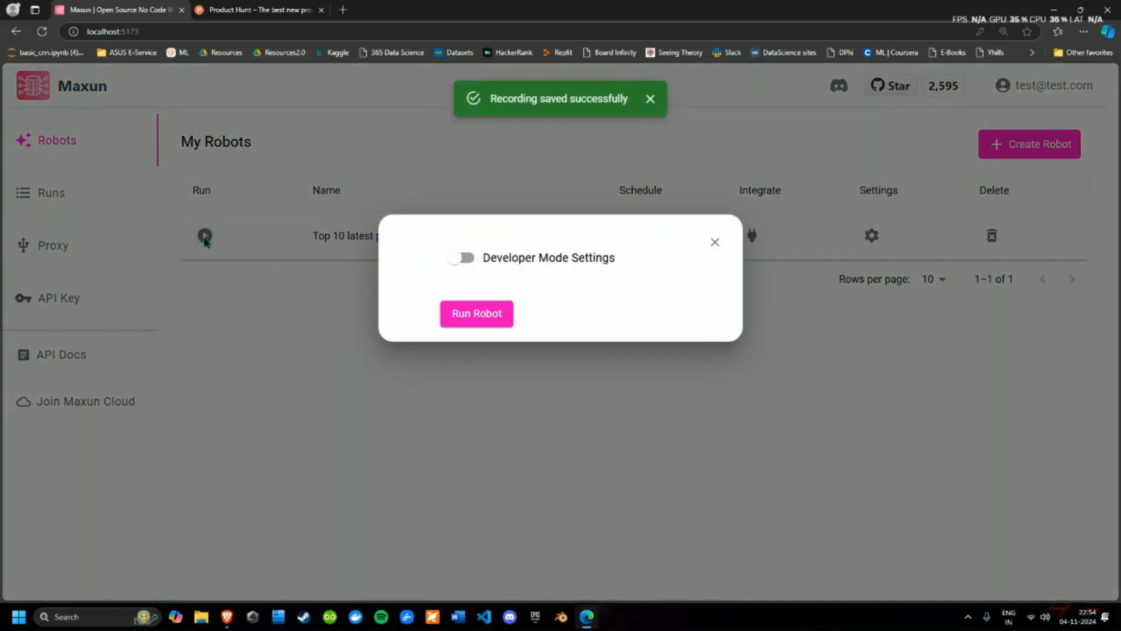
pyautogui.click(482, 317)
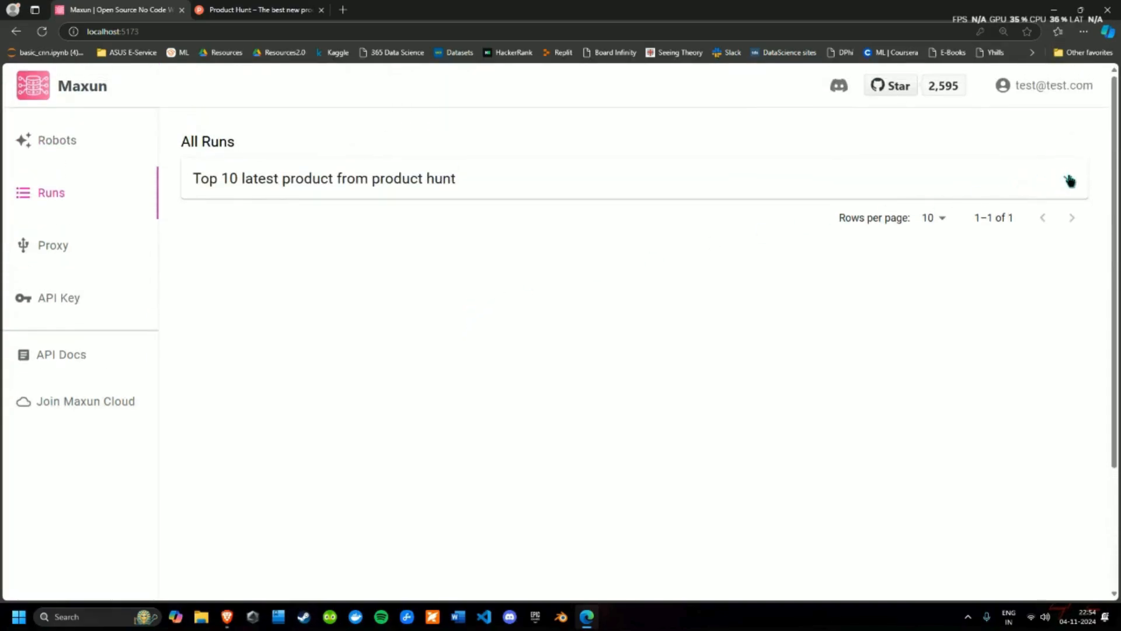
pyautogui.click(1069, 181)
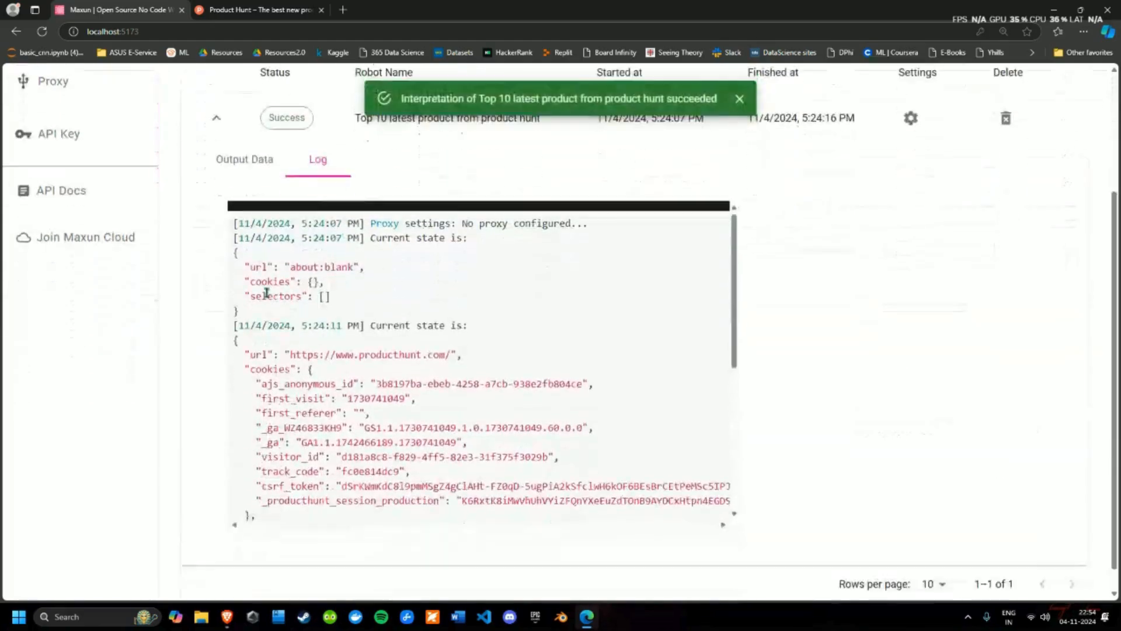
# Examine the output data of the Product Hunt run, reading through all captured product rows.
pyautogui.click(245, 161)
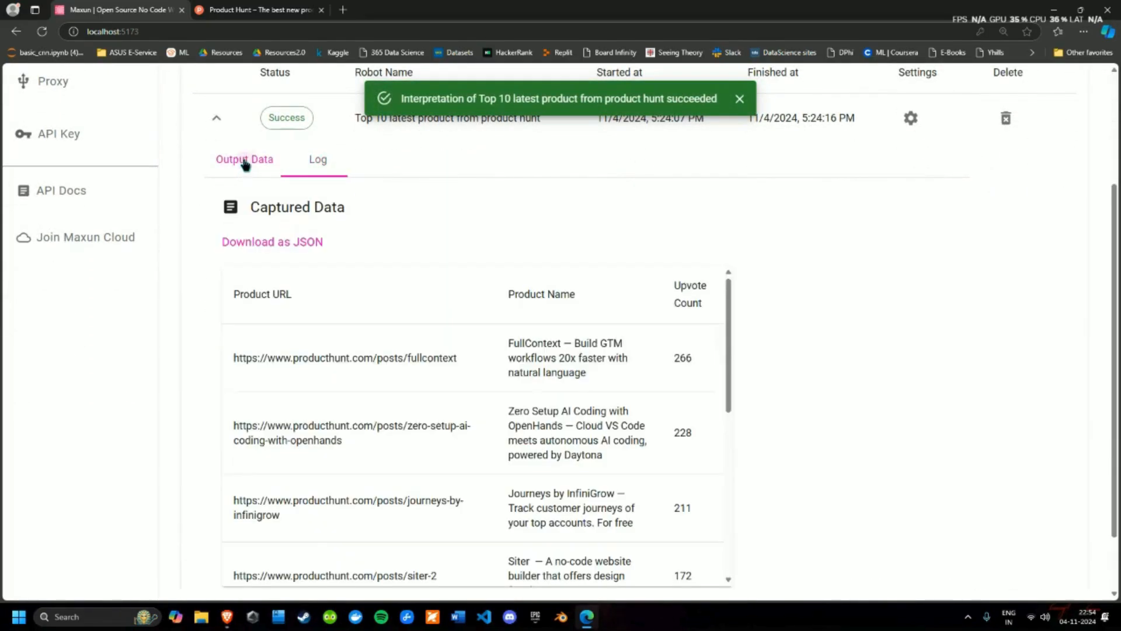
pyautogui.scroll(-2, 514, 328)
pyautogui.scroll(-5, 571, 325)
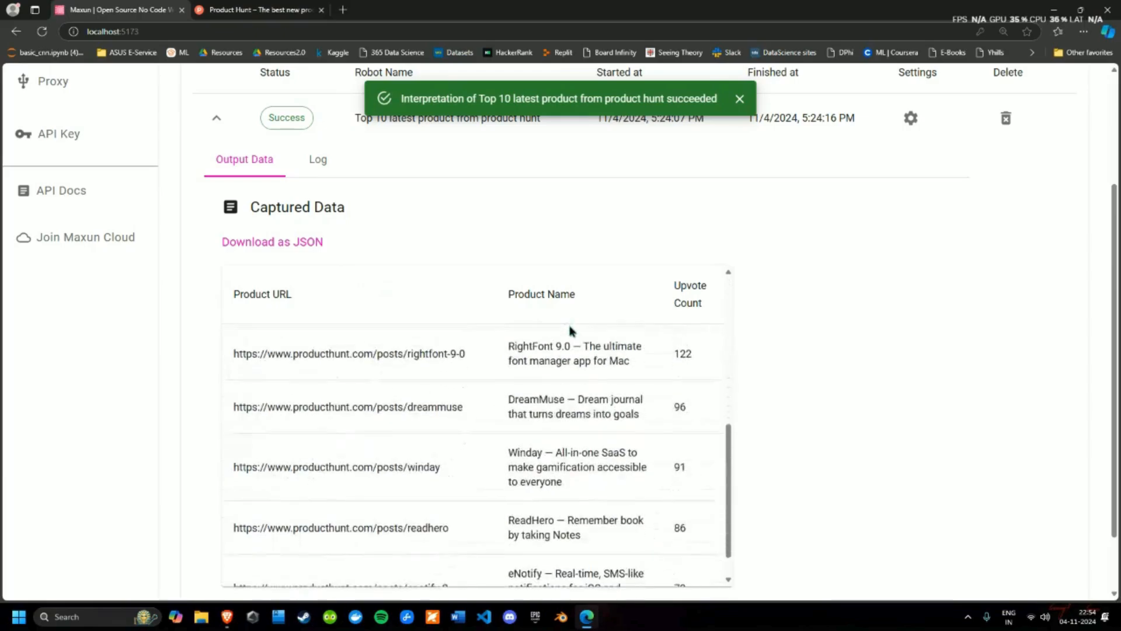
pyautogui.scroll(8, 571, 349)
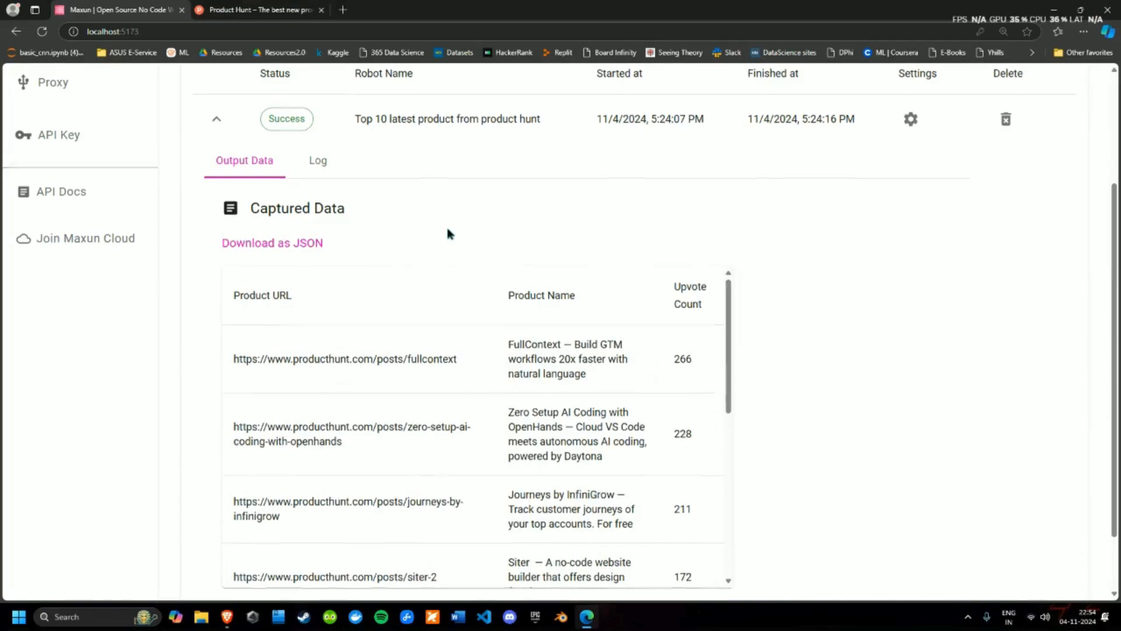
pyautogui.scroll(3, 448, 233)
# Collapse and reopen the details of the Product Hunt run and view its log.
pyautogui.click(217, 283)
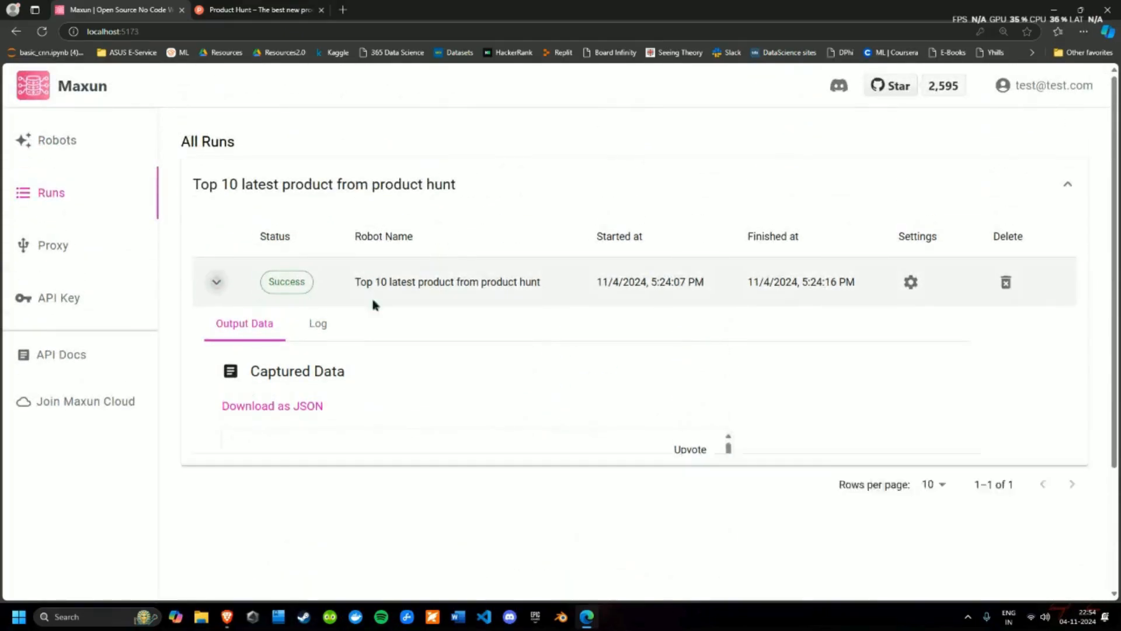
pyautogui.click(216, 282)
pyautogui.click(317, 323)
pyautogui.scroll(-2, 377, 325)
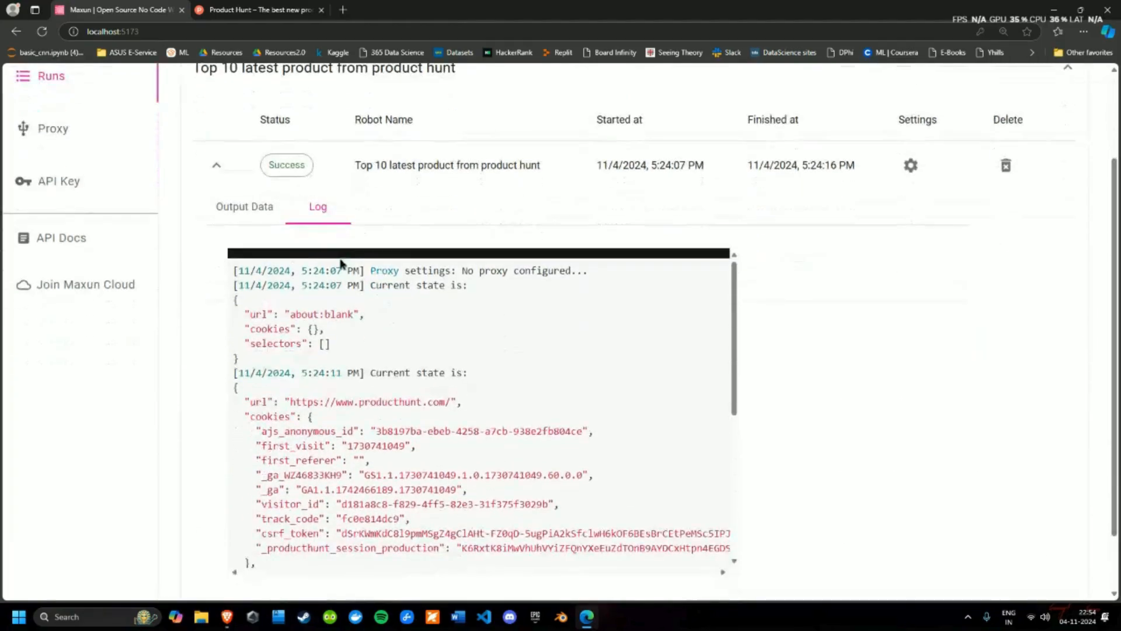
# Download the run's captured data as JSON and open item-0.json in Visual Studio Code to read its records.
pyautogui.click(252, 212)
pyautogui.click(299, 301)
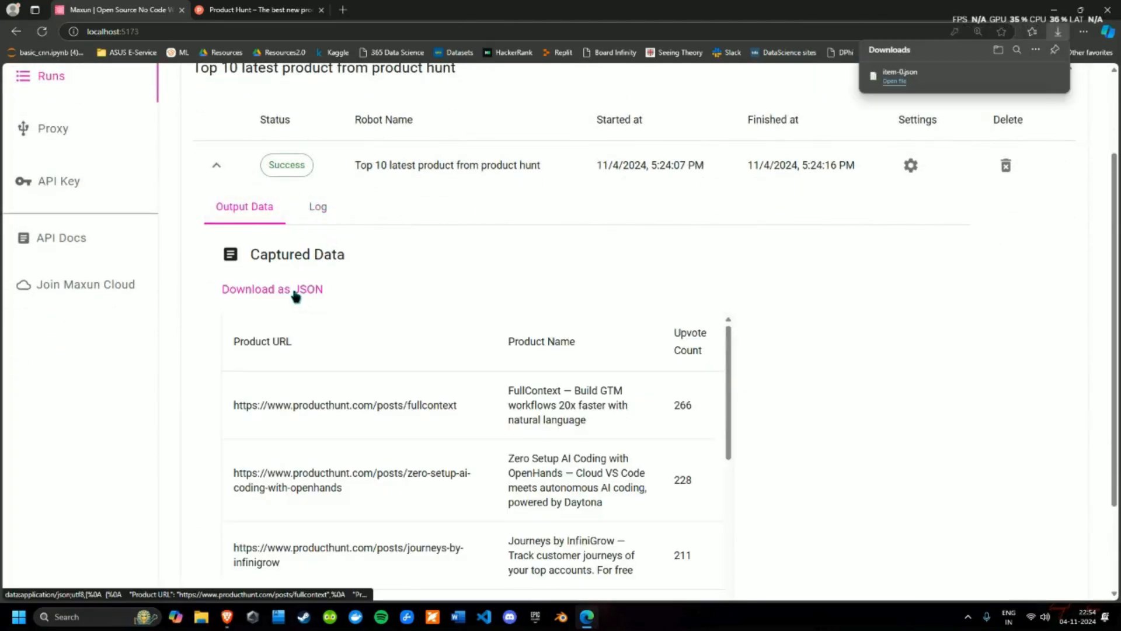
pyautogui.click(900, 82)
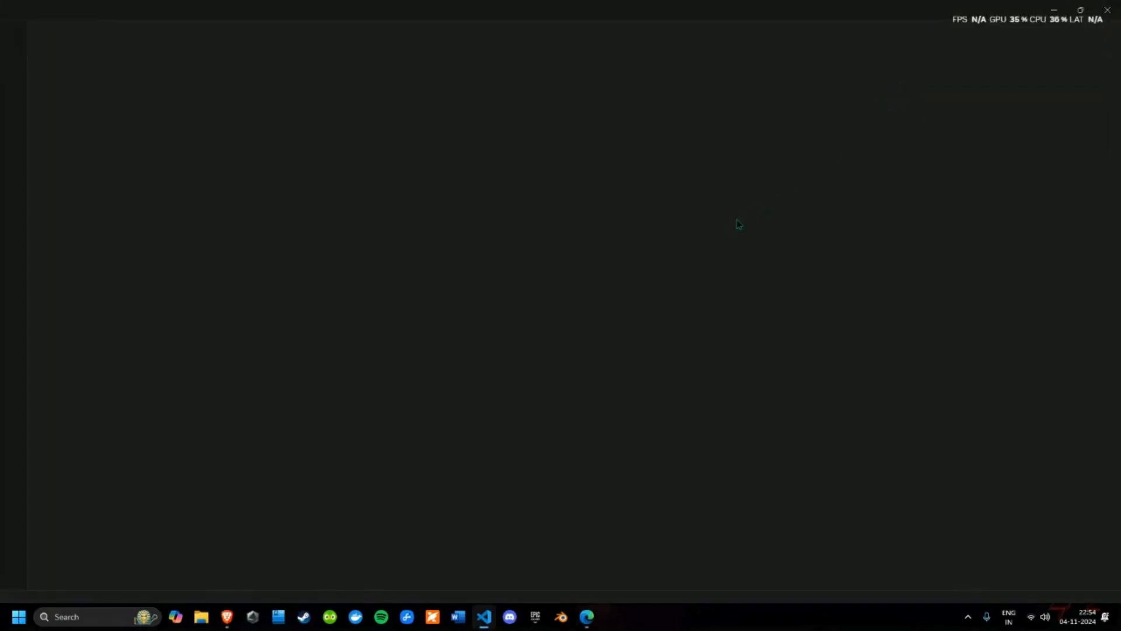
pyautogui.scroll(-5, 375, 276)
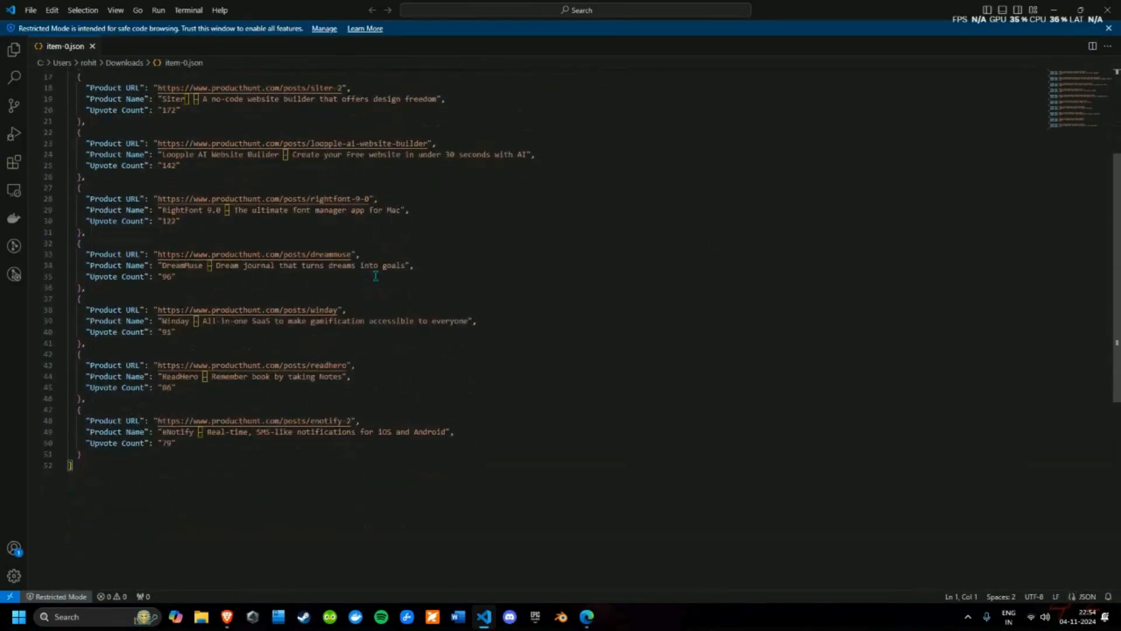
pyautogui.scroll(5, 376, 276)
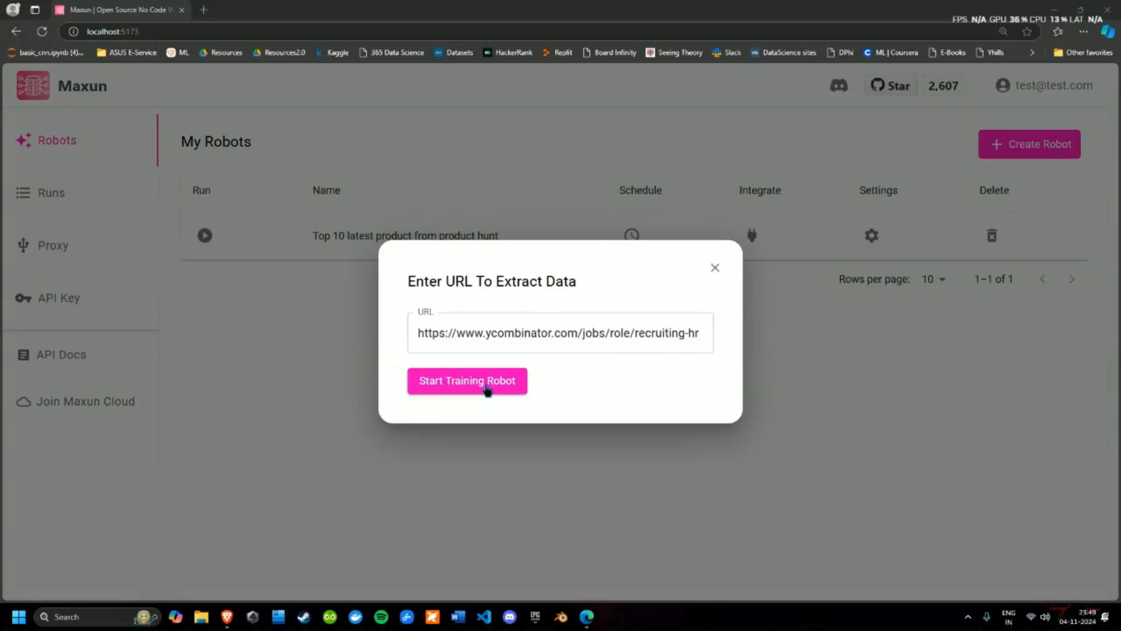
pyautogui.click(486, 385)
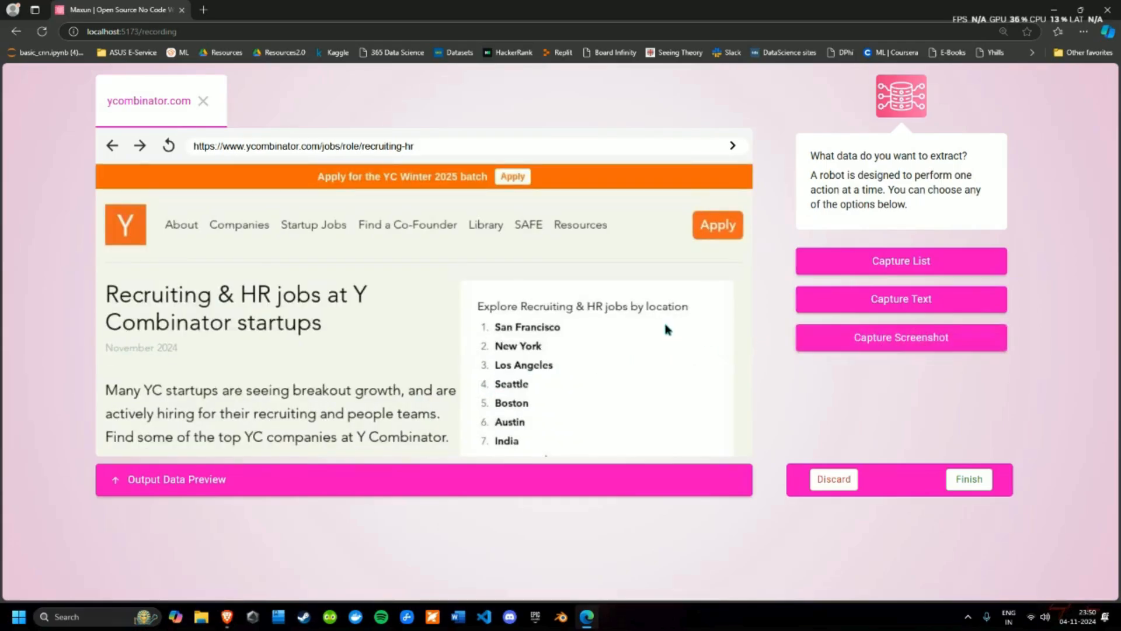
pyautogui.scroll(-8, 666, 327)
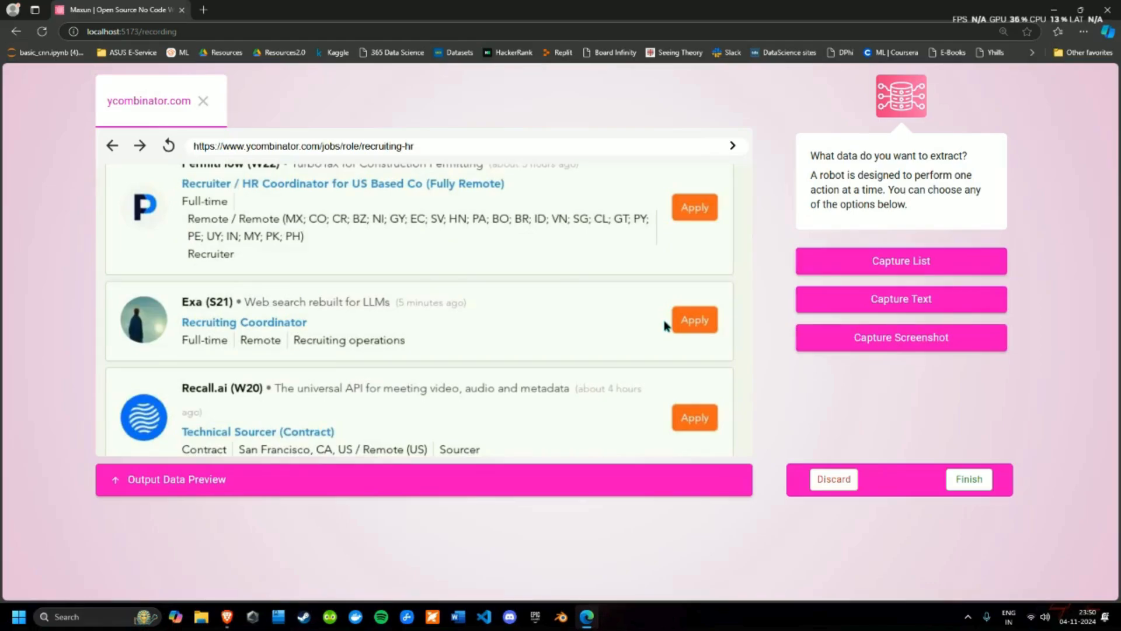
pyautogui.scroll(10, 665, 325)
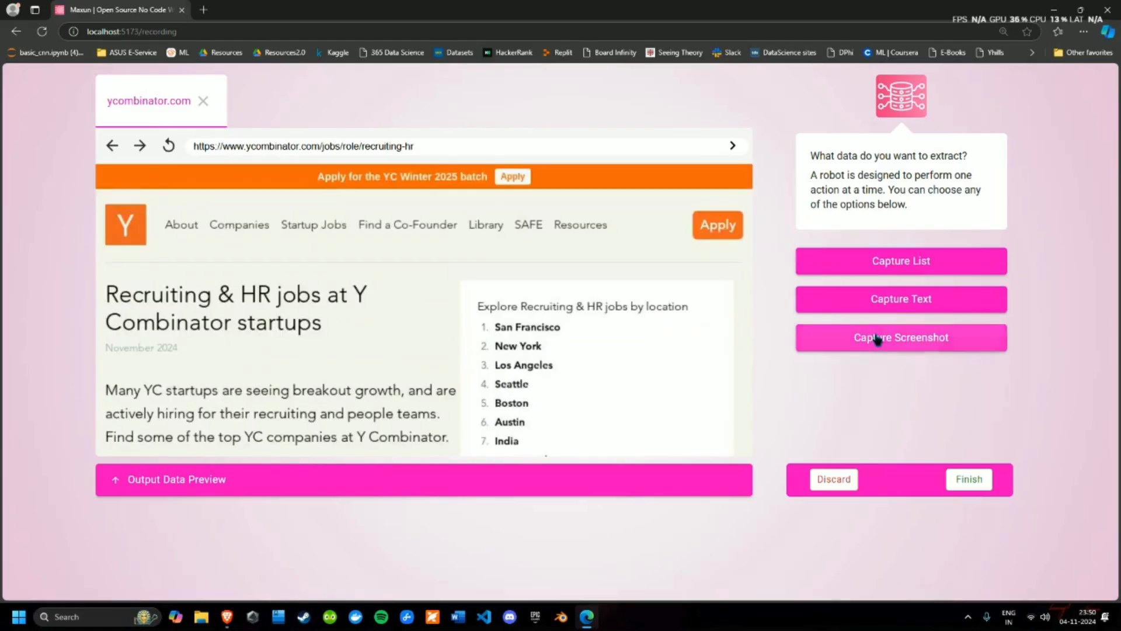
pyautogui.click(879, 339)
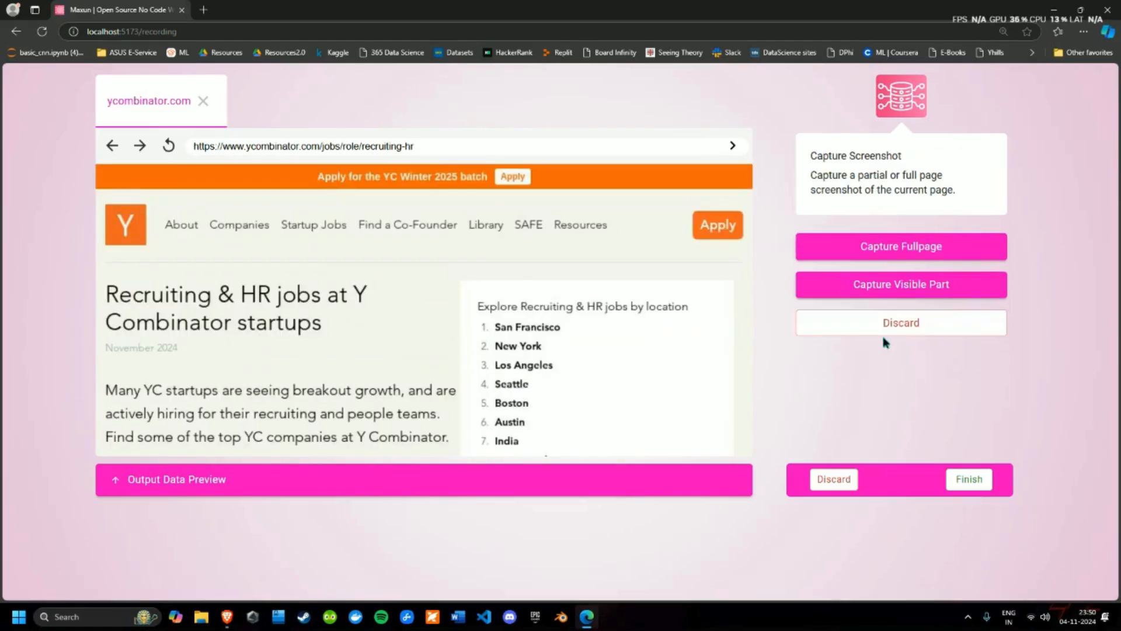
pyautogui.click(911, 250)
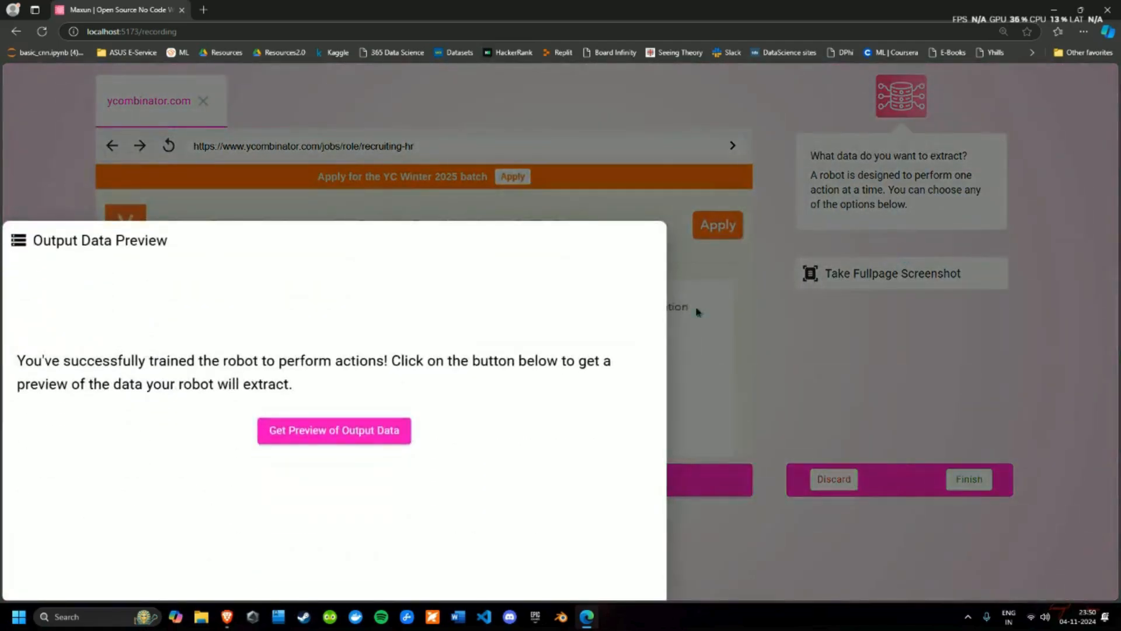
# Generate the output preview of the full-page screenshot, inspect it down to the page footer, and close the preview.
pyautogui.click(339, 439)
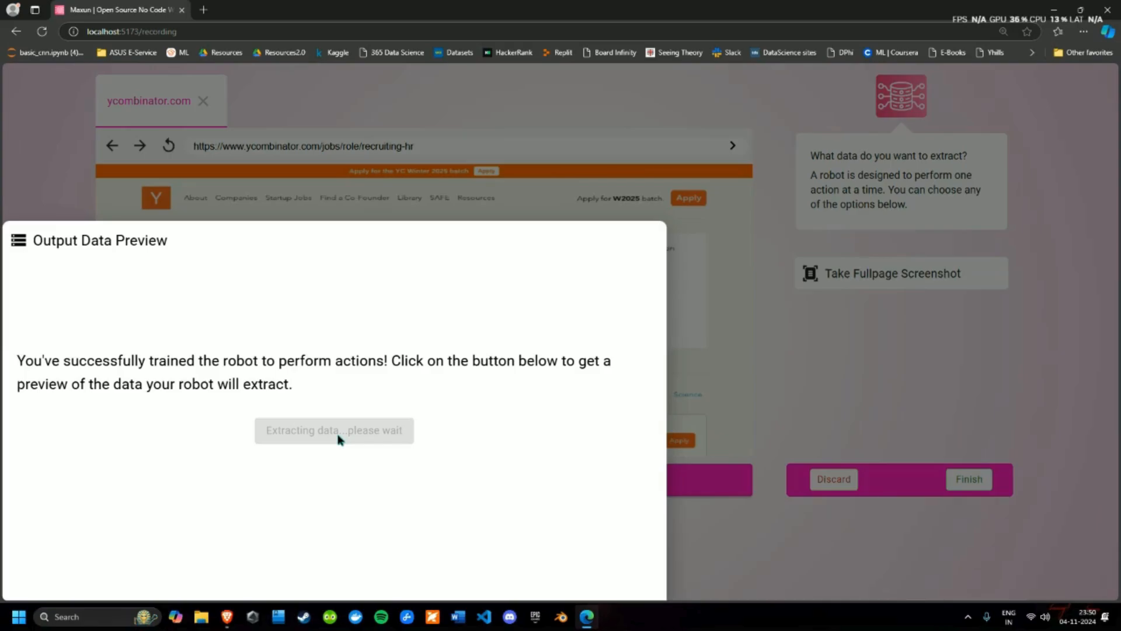
pyautogui.scroll(-10, 336, 430)
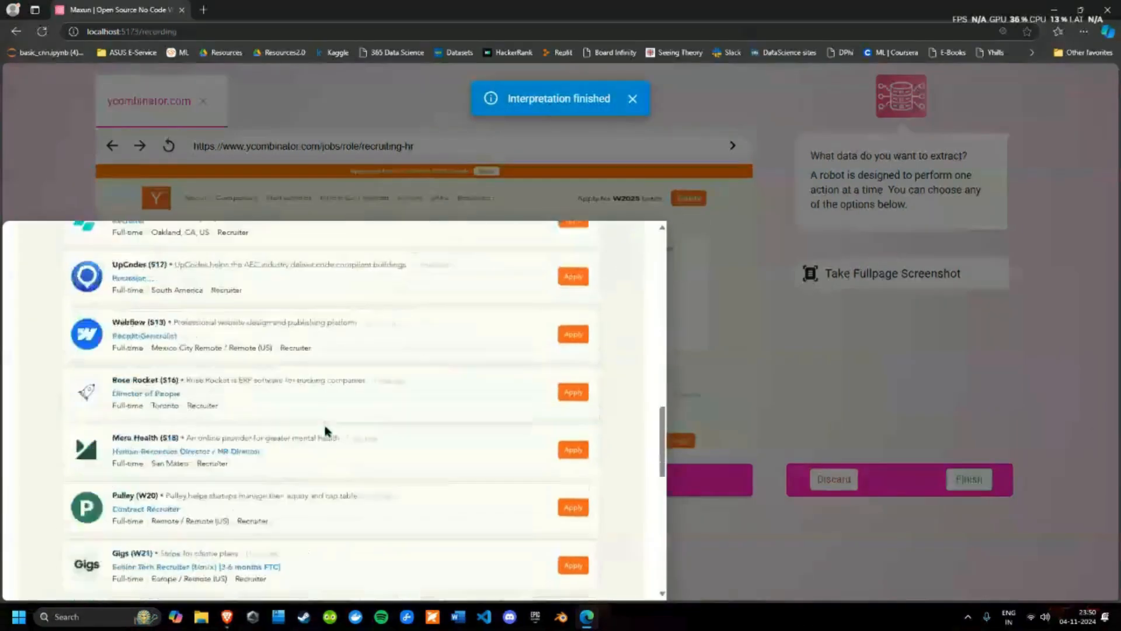
pyautogui.scroll(-10, 324, 430)
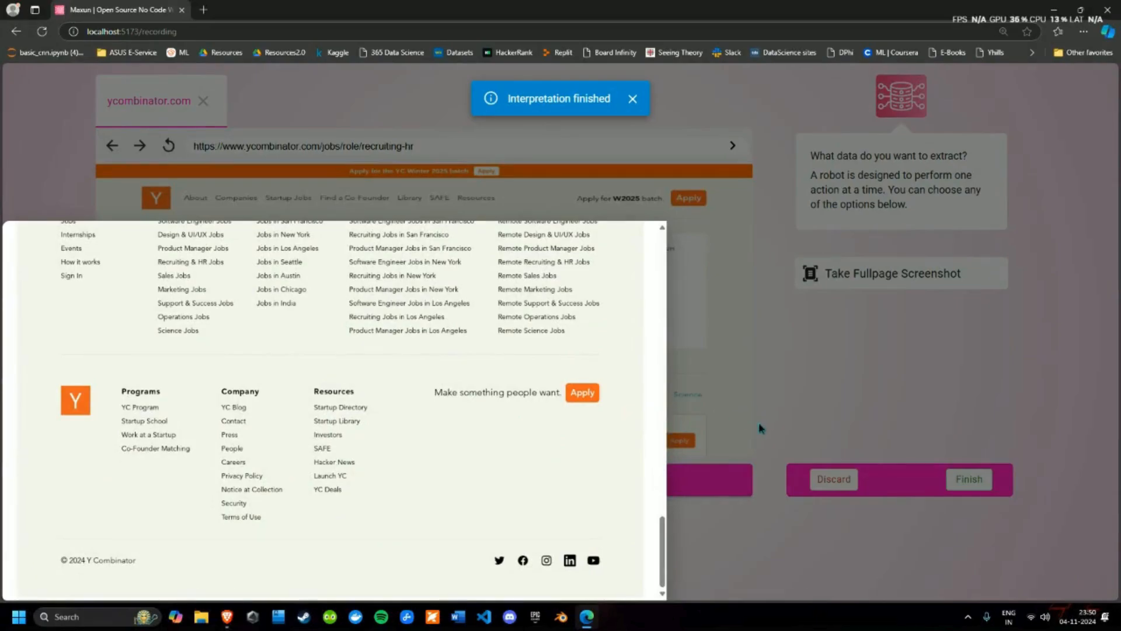
pyautogui.click(759, 422)
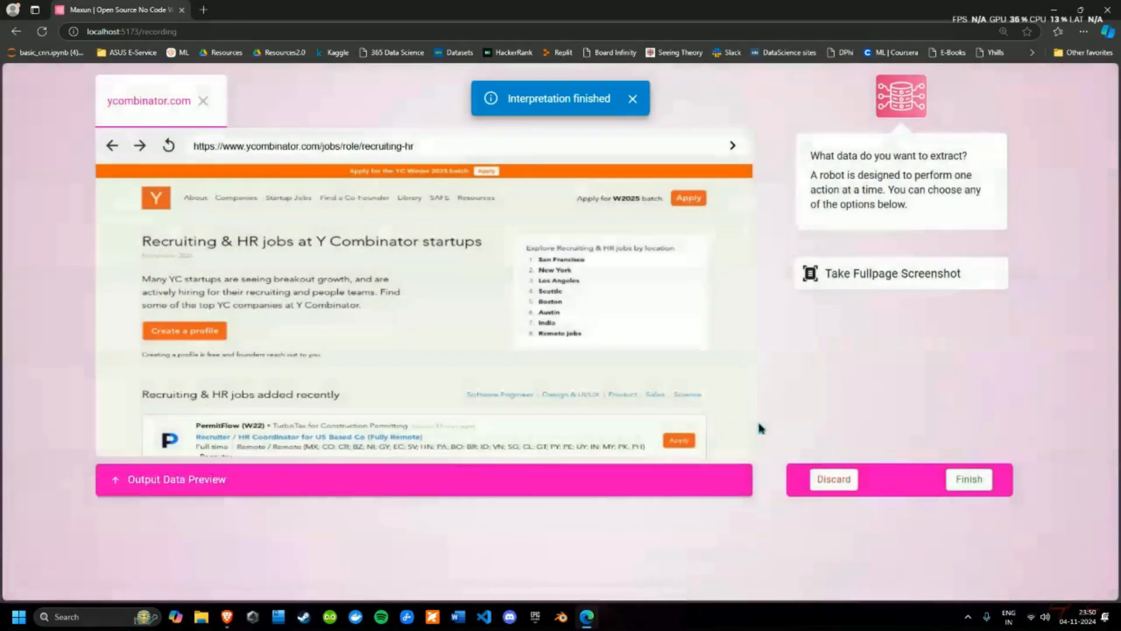
# Finish the training and save the robot as "YC HR Jobs Screenshot".
pyautogui.click(967, 480)
pyautogui.click(485, 190)
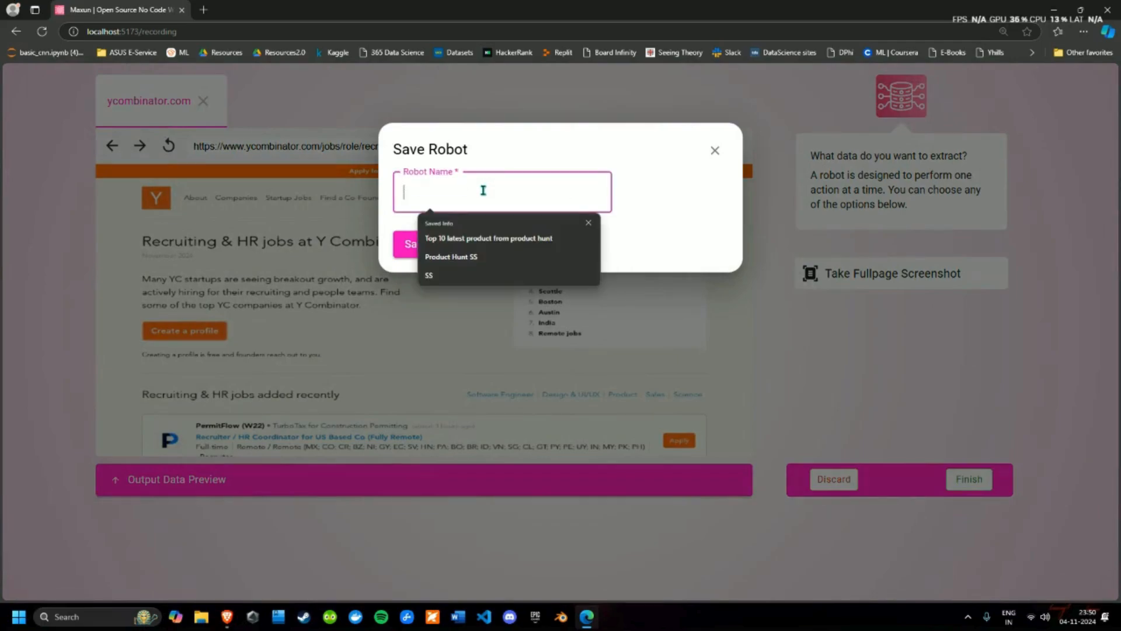
pyautogui.write('YC HR')
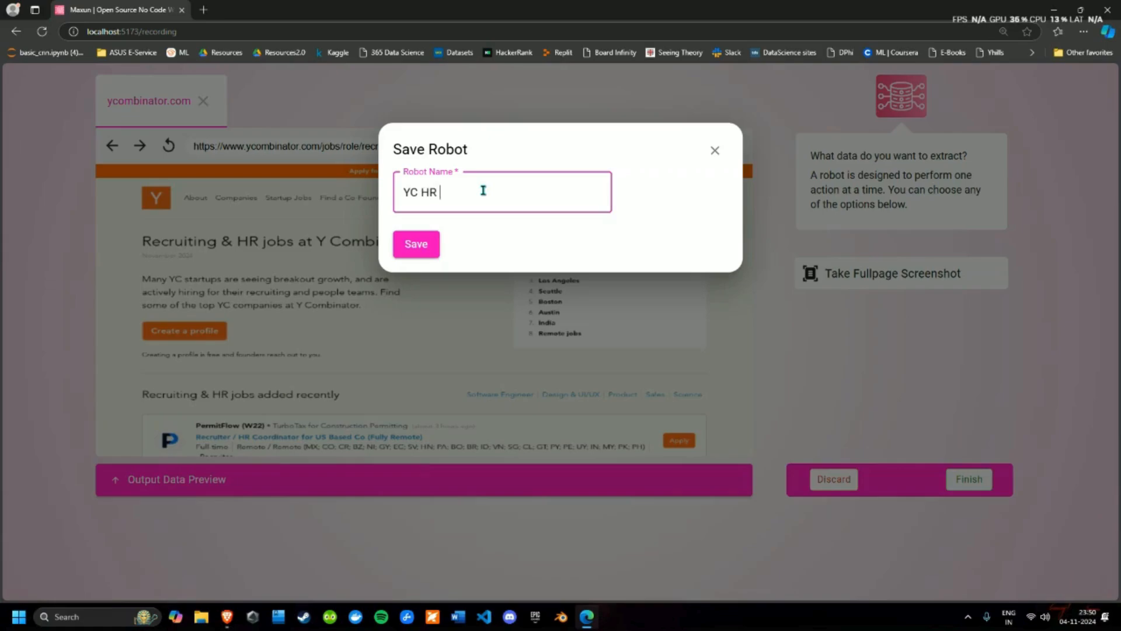
pyautogui.write(' Jobs Screenshot')
pyautogui.click(415, 246)
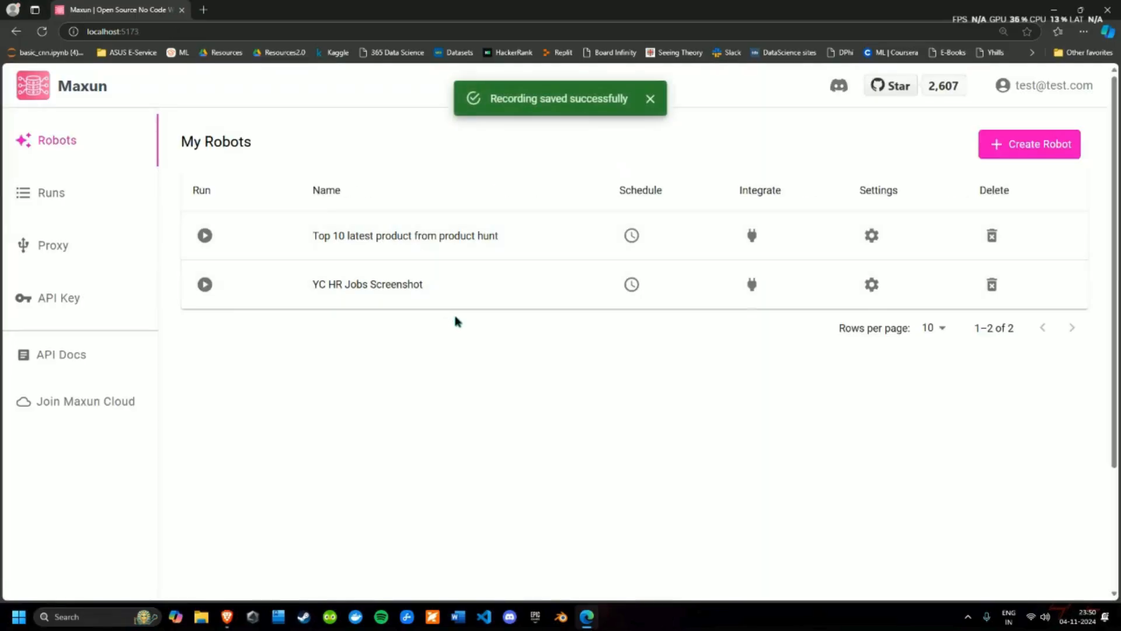
# Run the "YC HR Jobs Screenshot" robot with developer mode settings off and expand its run entry.
pyautogui.click(204, 285)
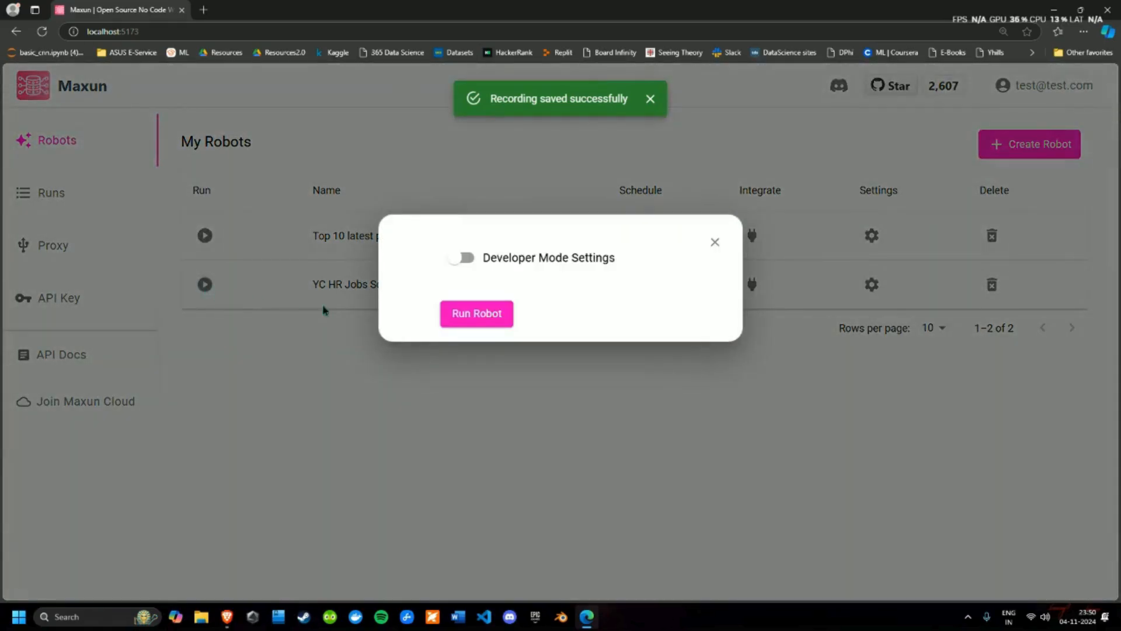
pyautogui.click(466, 316)
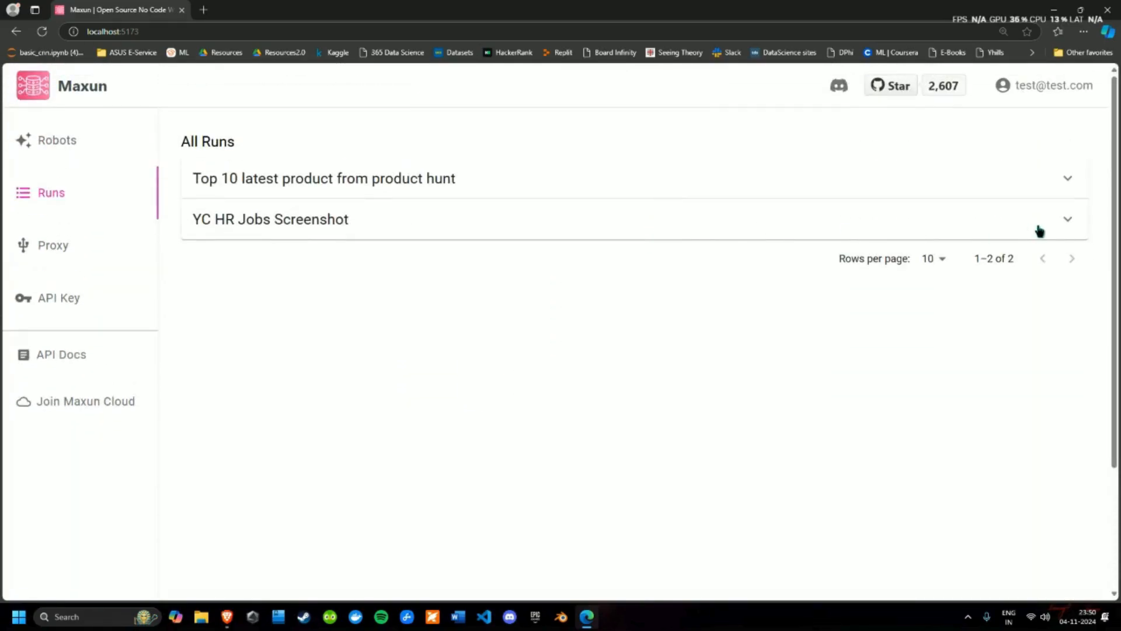
pyautogui.click(1068, 225)
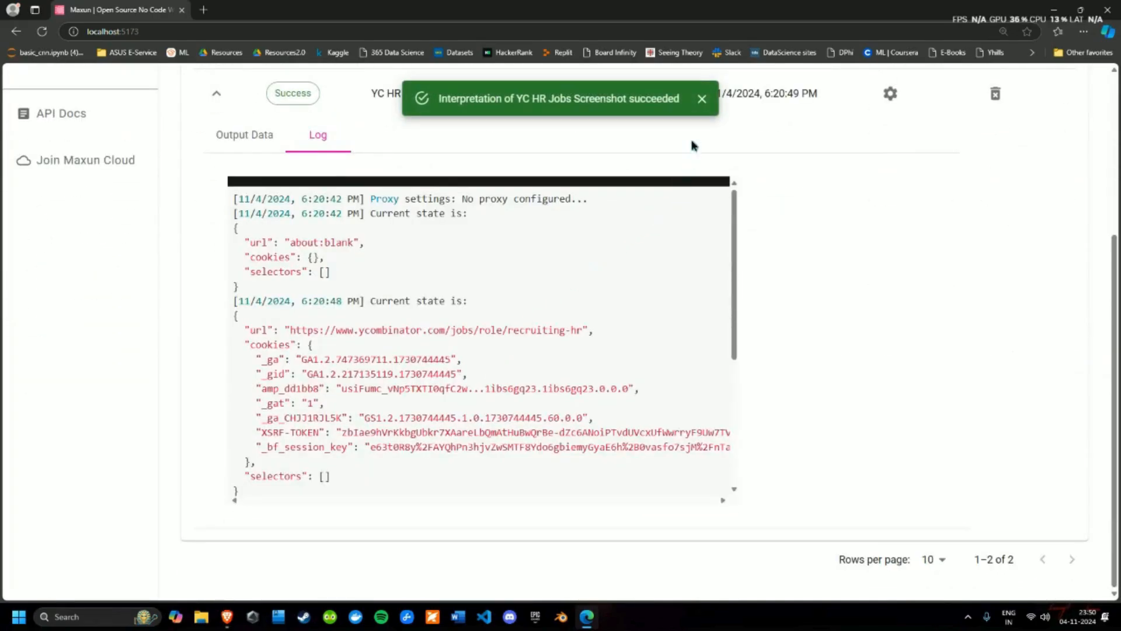
# Dismiss the notification and examine the captured full-page screenshot in the output data of the YC HR jobs run.
pyautogui.click(697, 100)
pyautogui.click(243, 140)
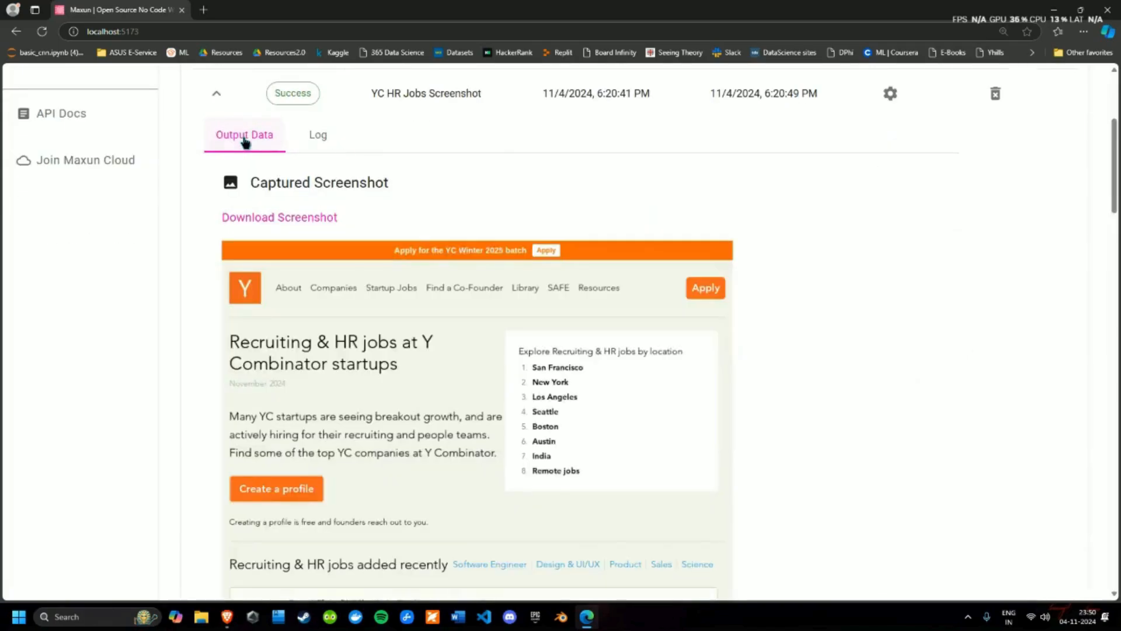
pyautogui.scroll(-8, 740, 280)
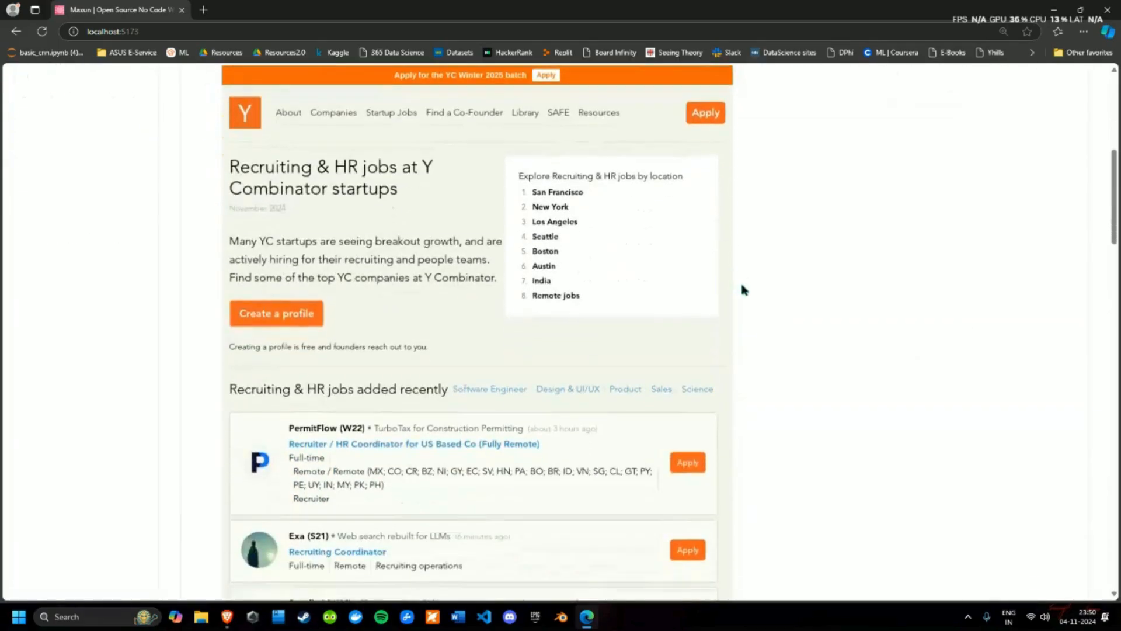
pyautogui.scroll(-15, 762, 292)
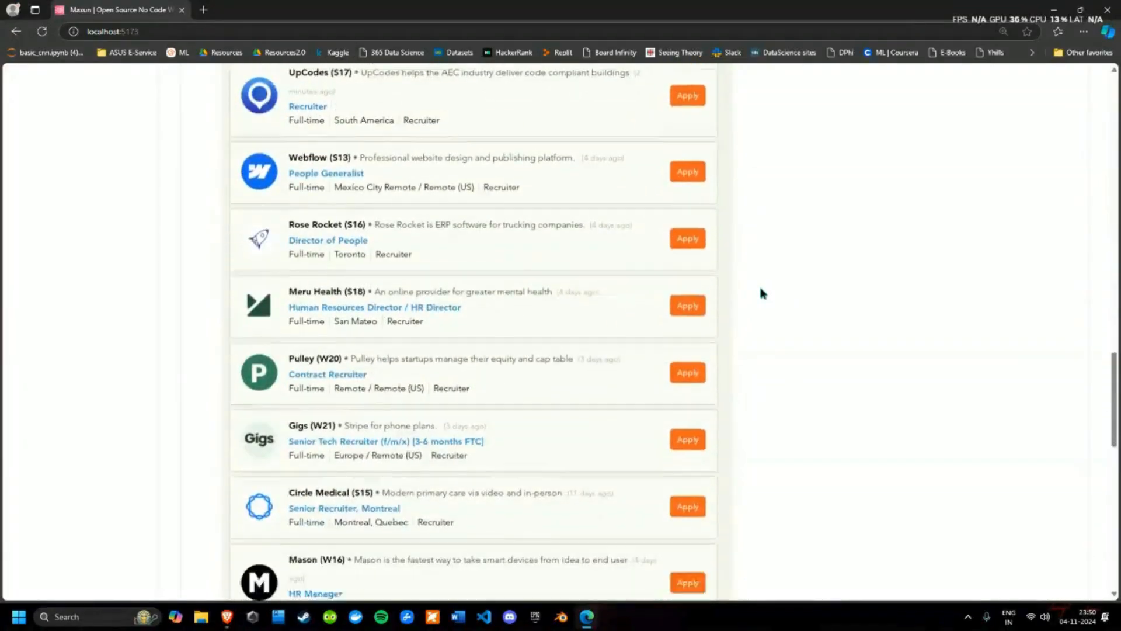
# Examine the rest of the captured YC HR jobs screenshot down to its footer, and open the downloadable image at full size.
pyautogui.scroll(-5, 762, 294)
pyautogui.scroll(8, 762, 294)
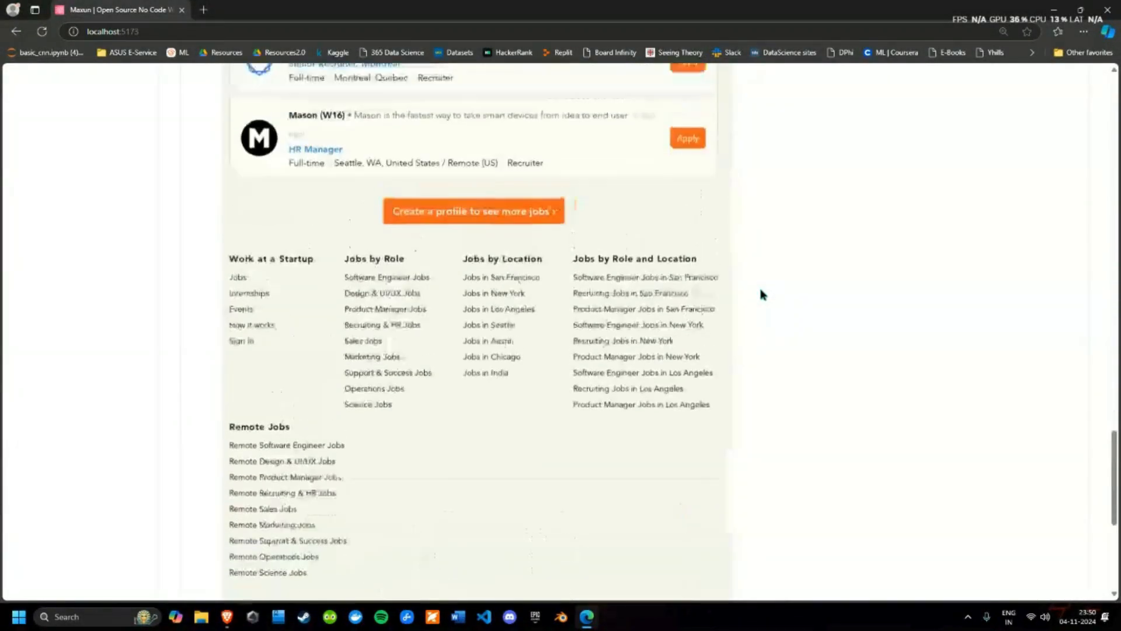
pyautogui.scroll(20, 761, 289)
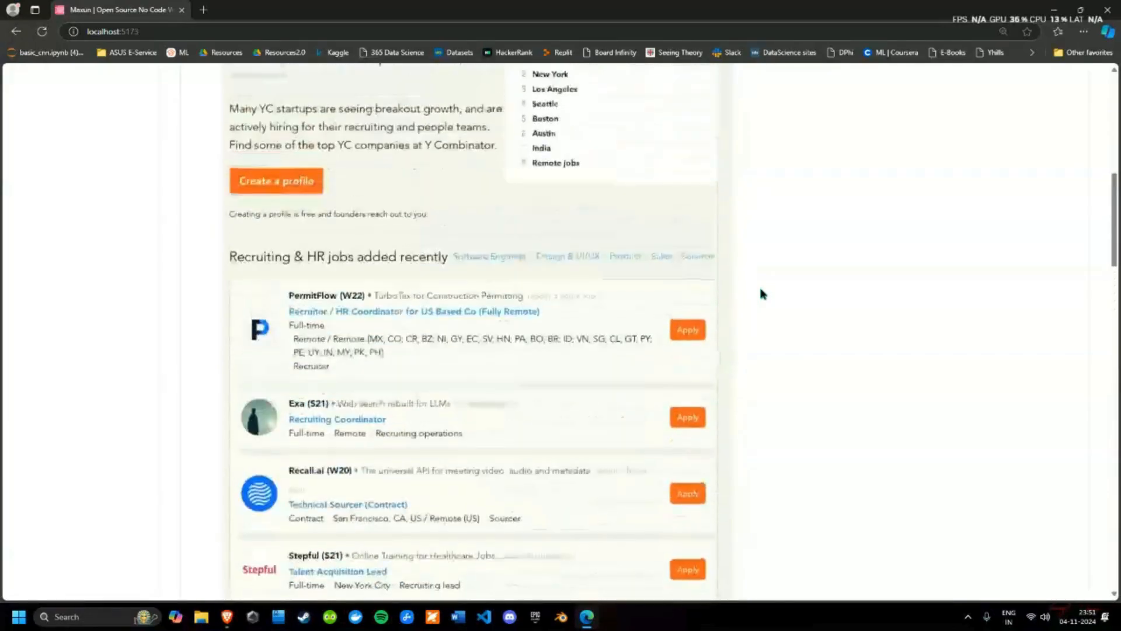
pyautogui.scroll(5, 747, 295)
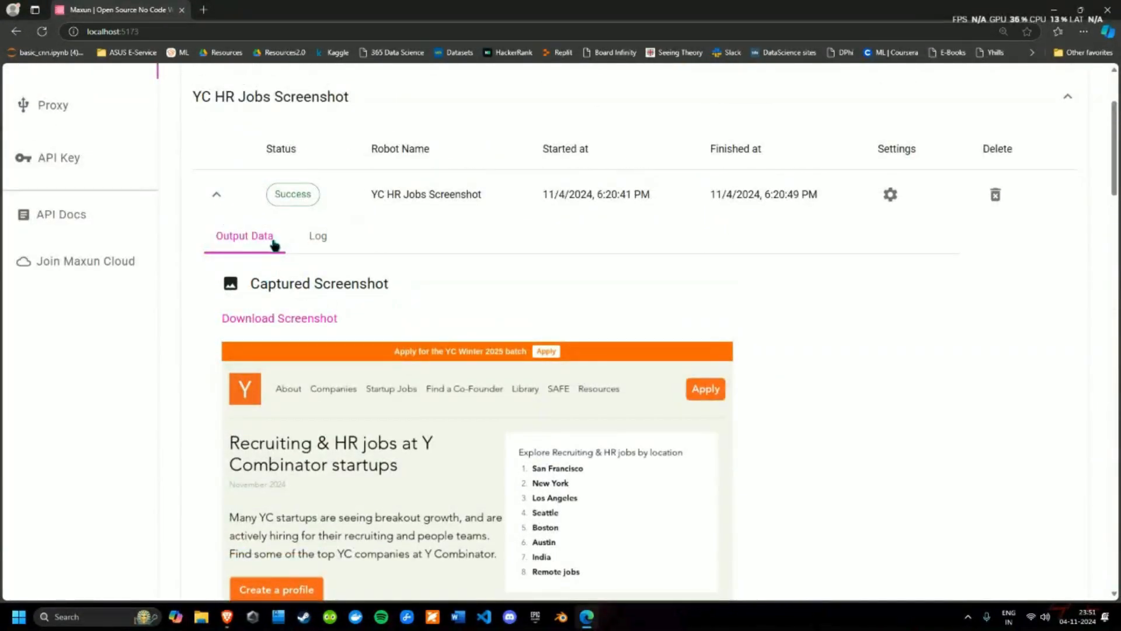
pyautogui.click(272, 320)
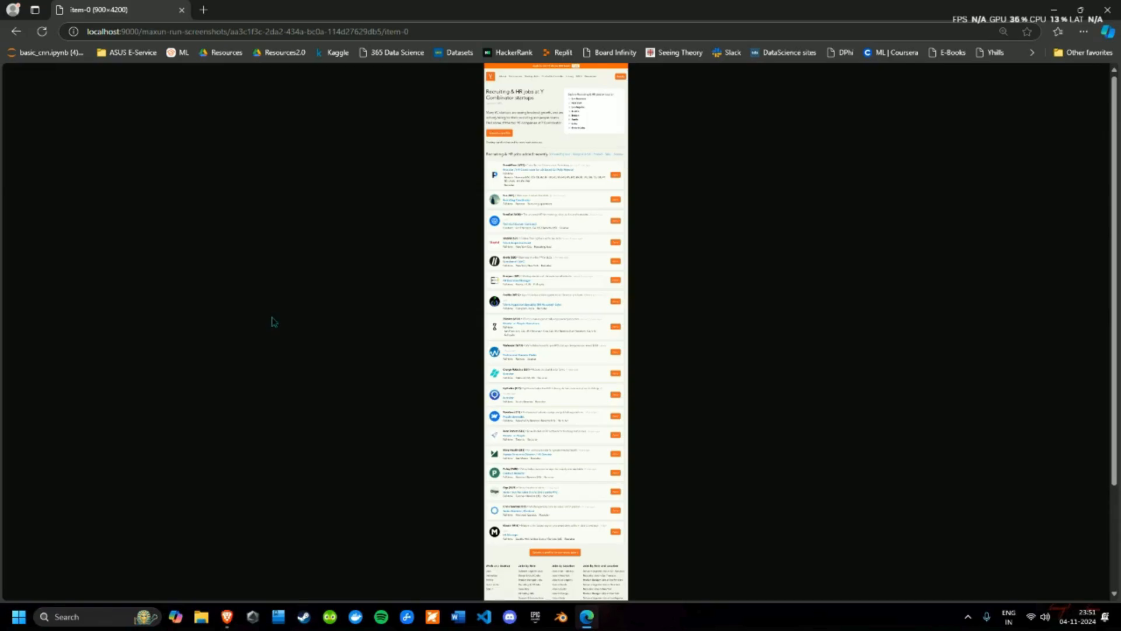
pyautogui.click(586, 208)
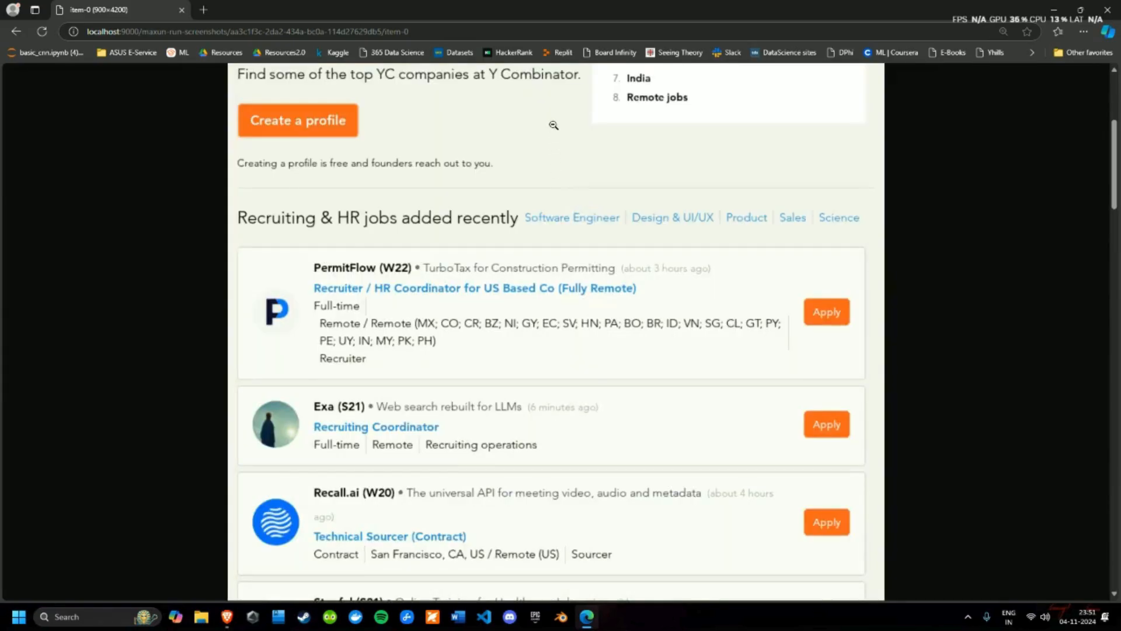
pyautogui.scroll(1, 553, 125)
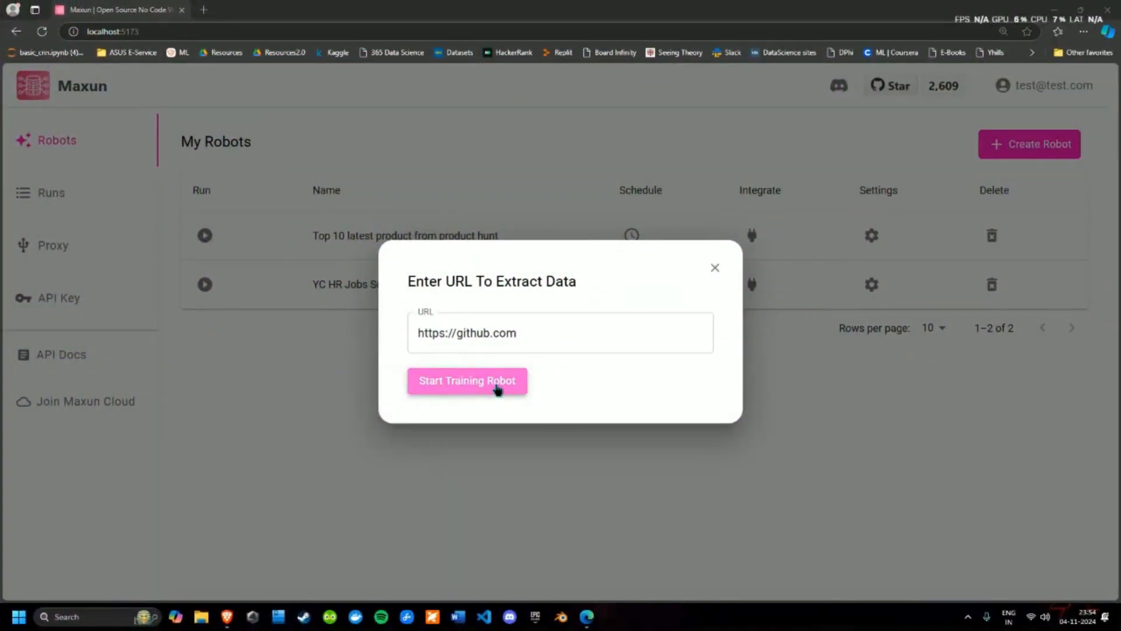
pyautogui.click(497, 388)
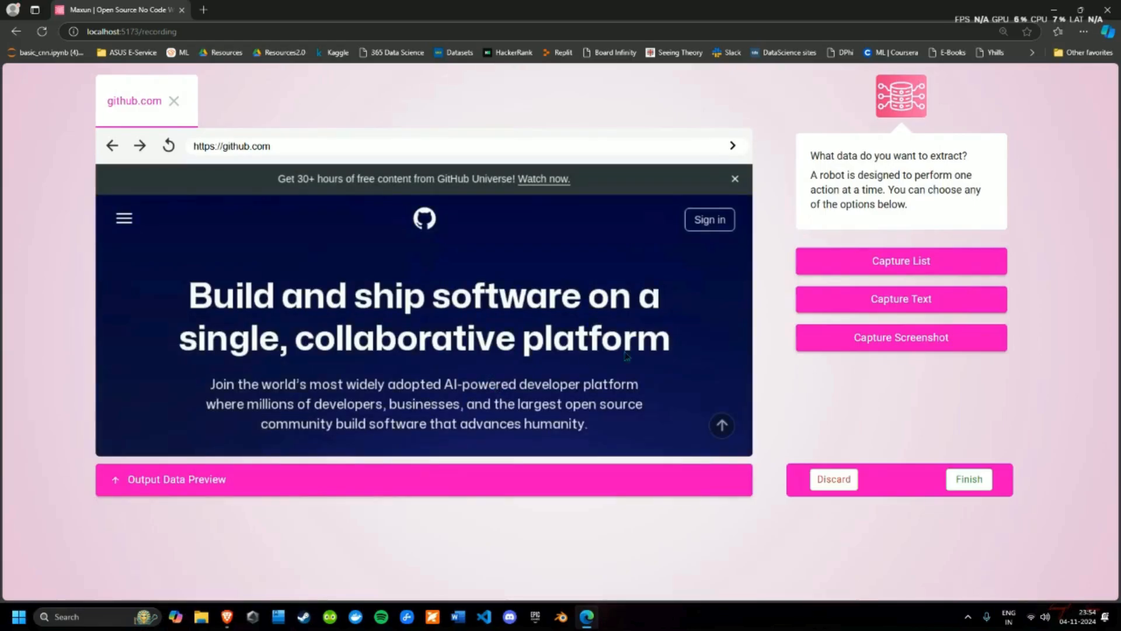
pyautogui.click(872, 307)
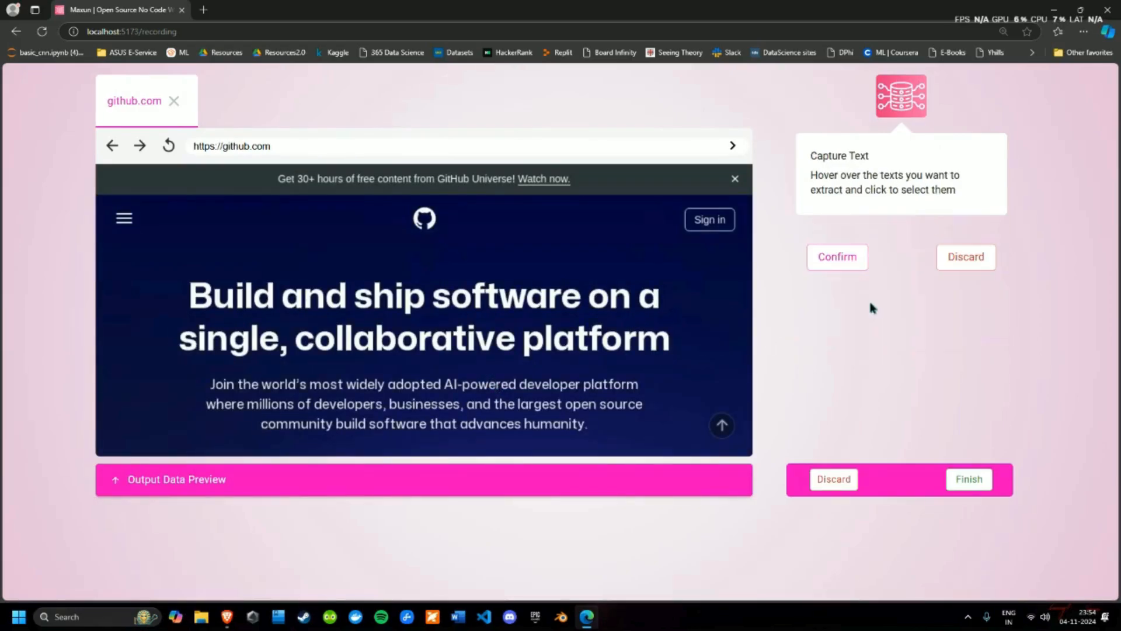
pyautogui.click(331, 312)
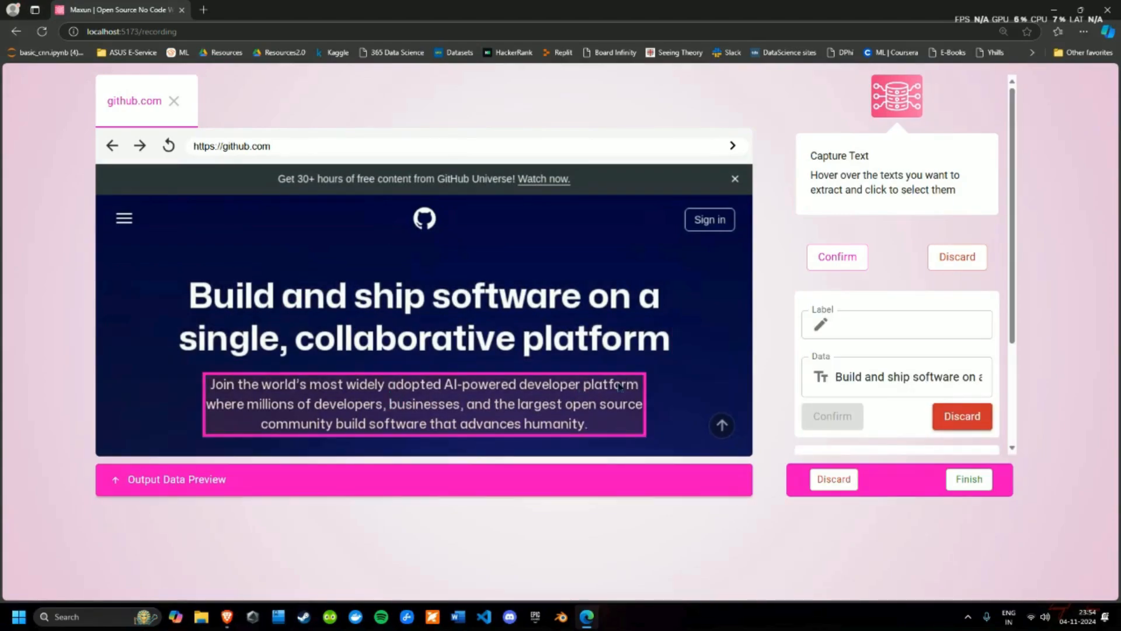
# Label the captured "Build and ship software" text as "Heading" and confirm the field.
pyautogui.click(871, 328)
pyautogui.write('H')
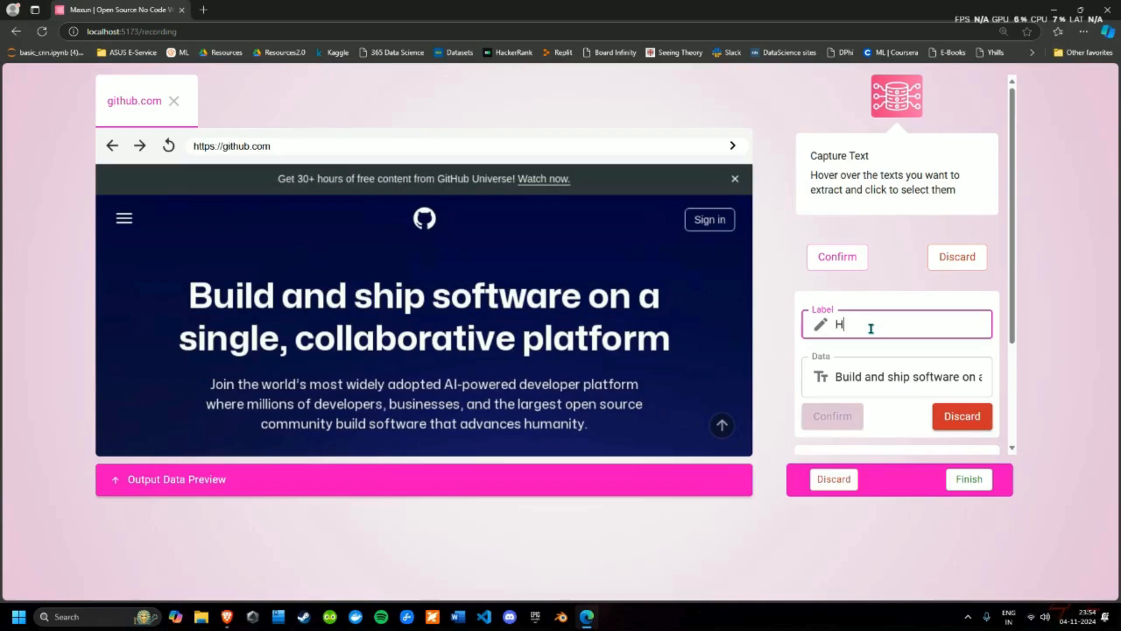
pyautogui.write('eading')
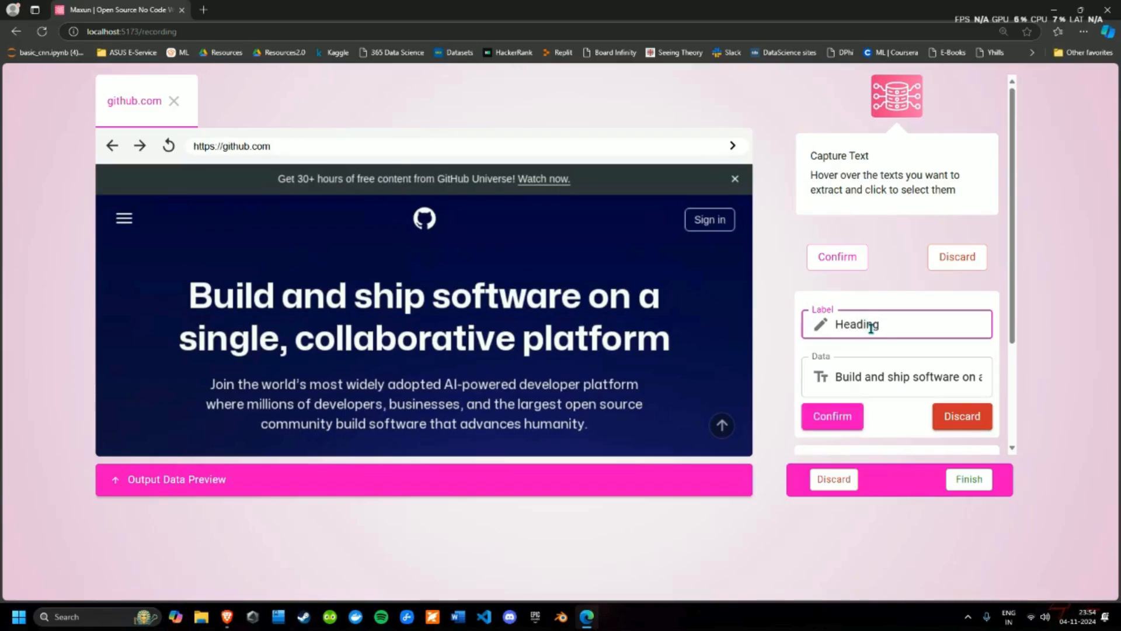
pyautogui.click(834, 415)
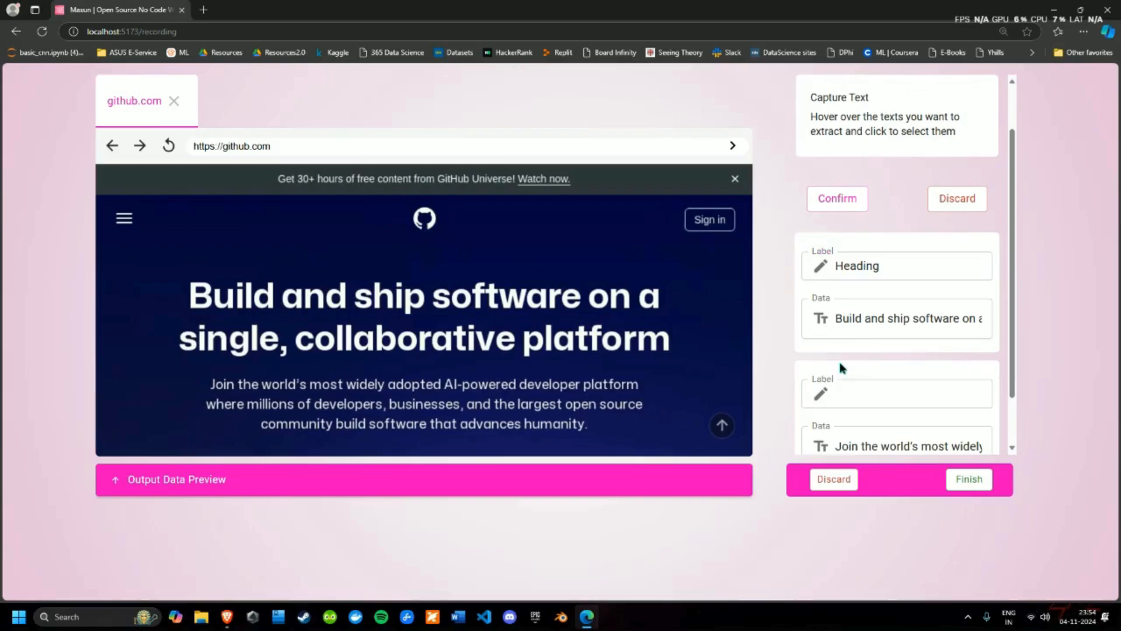
# Label the captured "Join the world's most widely adopted" text as "Description" and confirm the field.
pyautogui.scroll(-1, 839, 365)
pyautogui.click(865, 341)
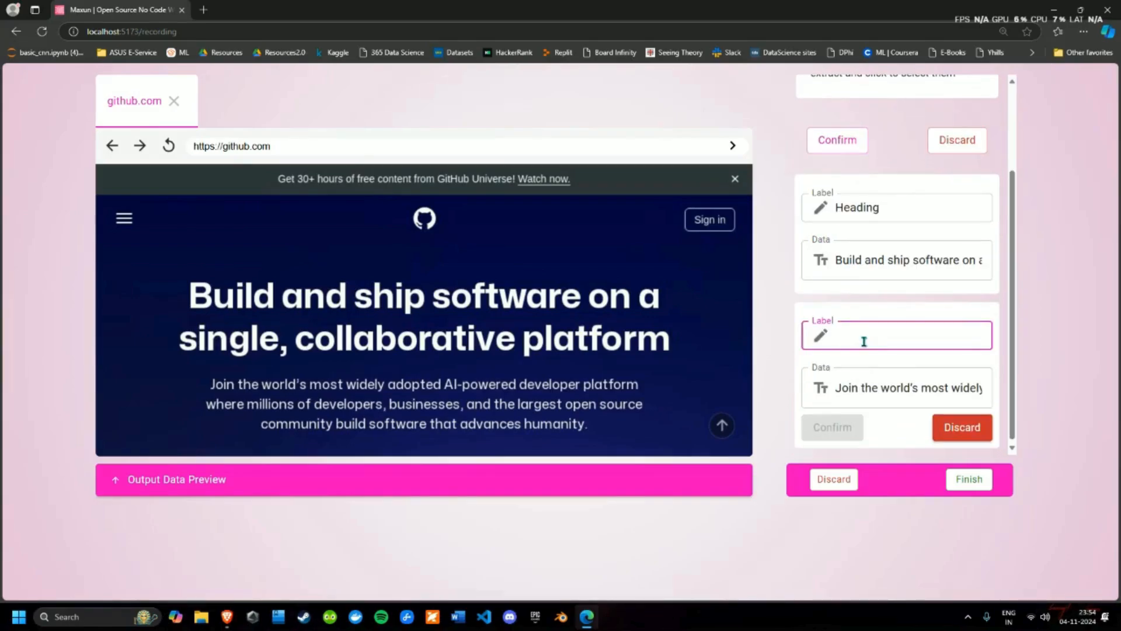
pyautogui.write('Des')
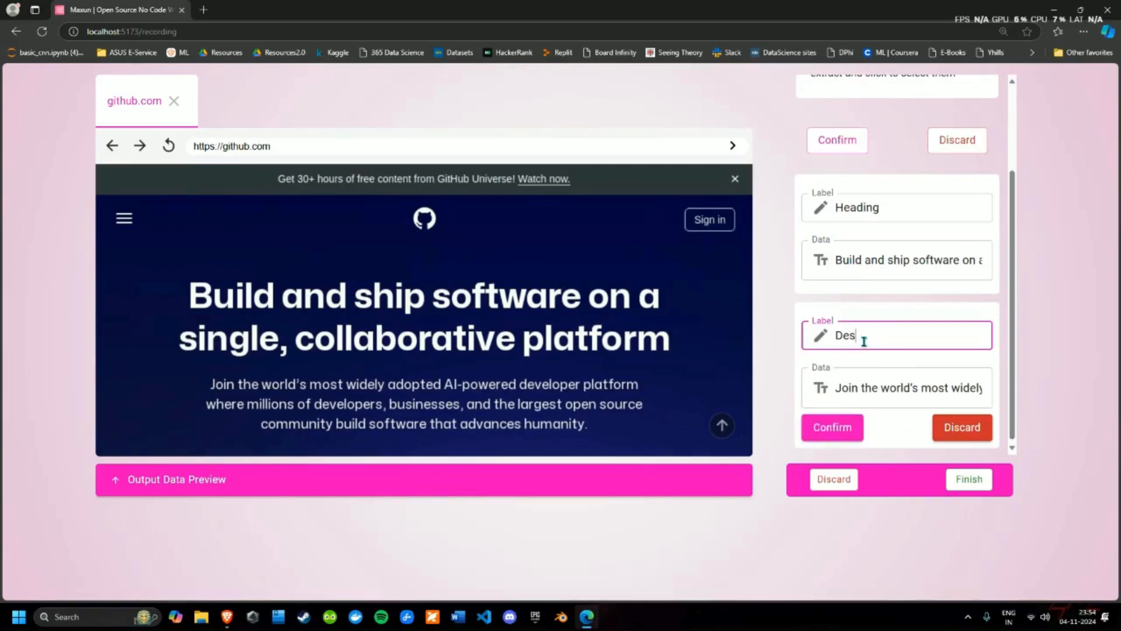
pyautogui.write('cription')
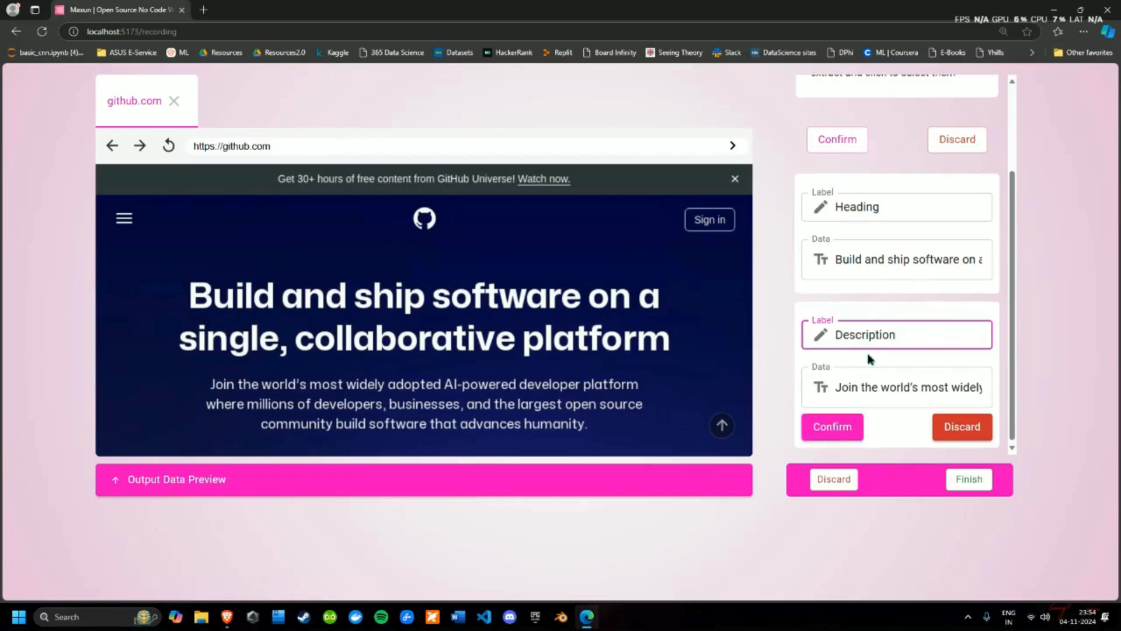
pyautogui.click(836, 432)
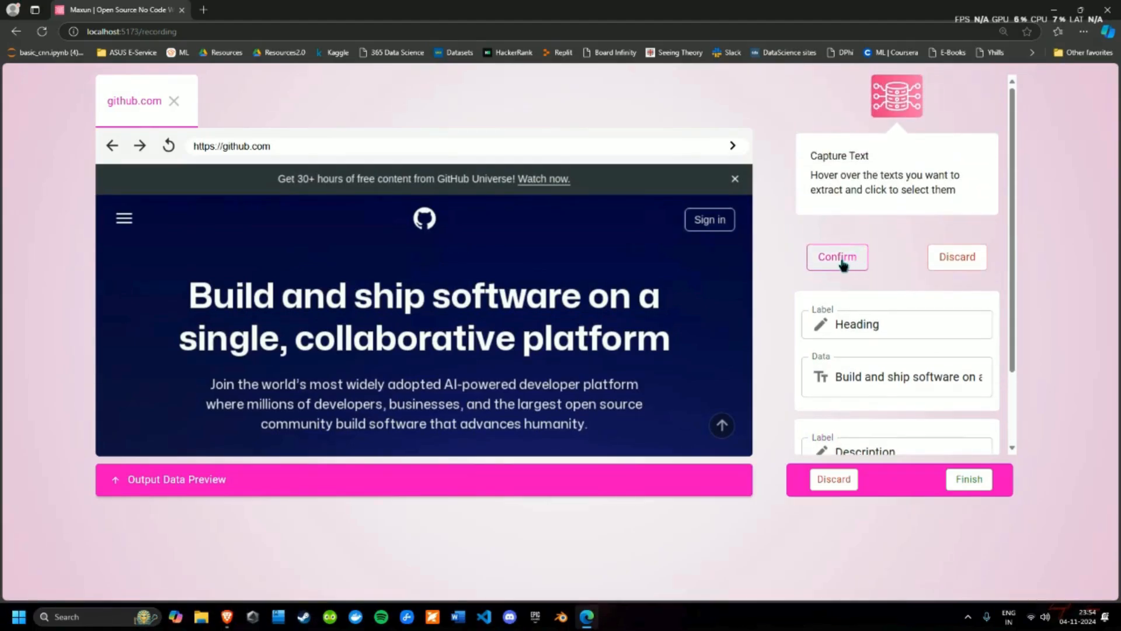
# Confirm the text capture, generate a preview of the output data, and close the preview.
pyautogui.click(839, 258)
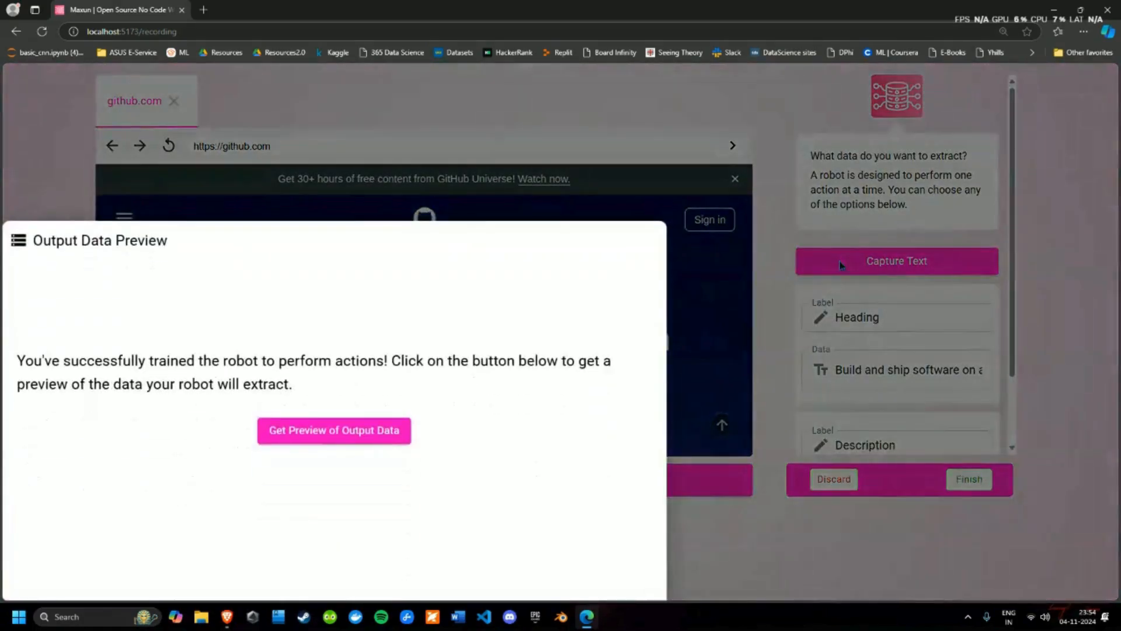
pyautogui.click(335, 432)
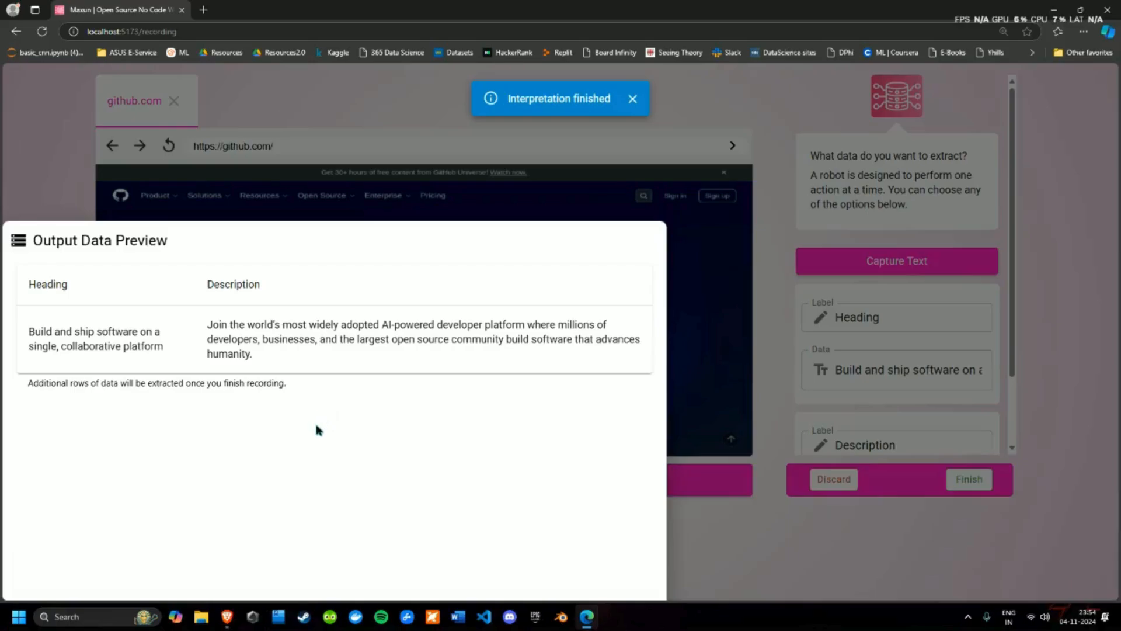
pyautogui.click(768, 410)
# Finish the training and save the robot as "Github Text".
pyautogui.click(971, 483)
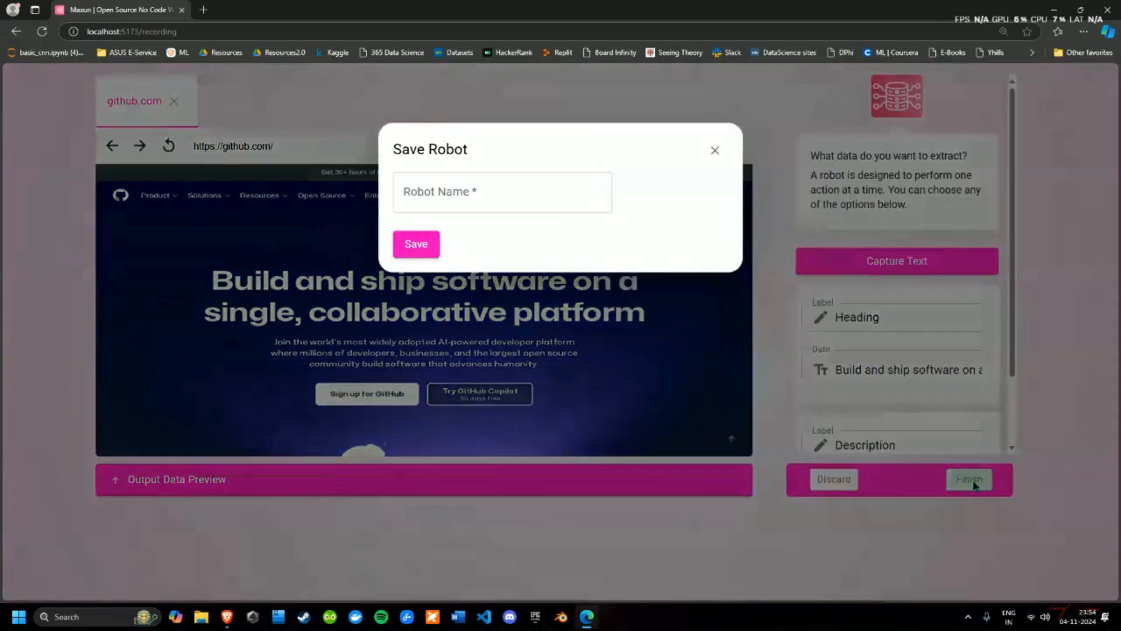
pyautogui.click(485, 201)
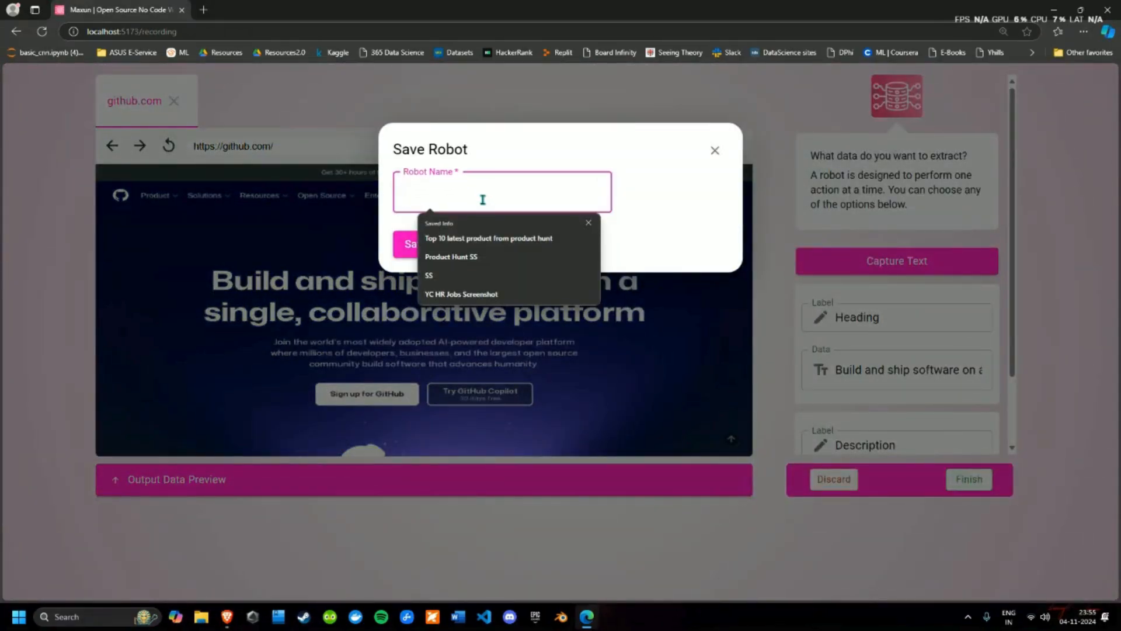
pyautogui.write('Github Text')
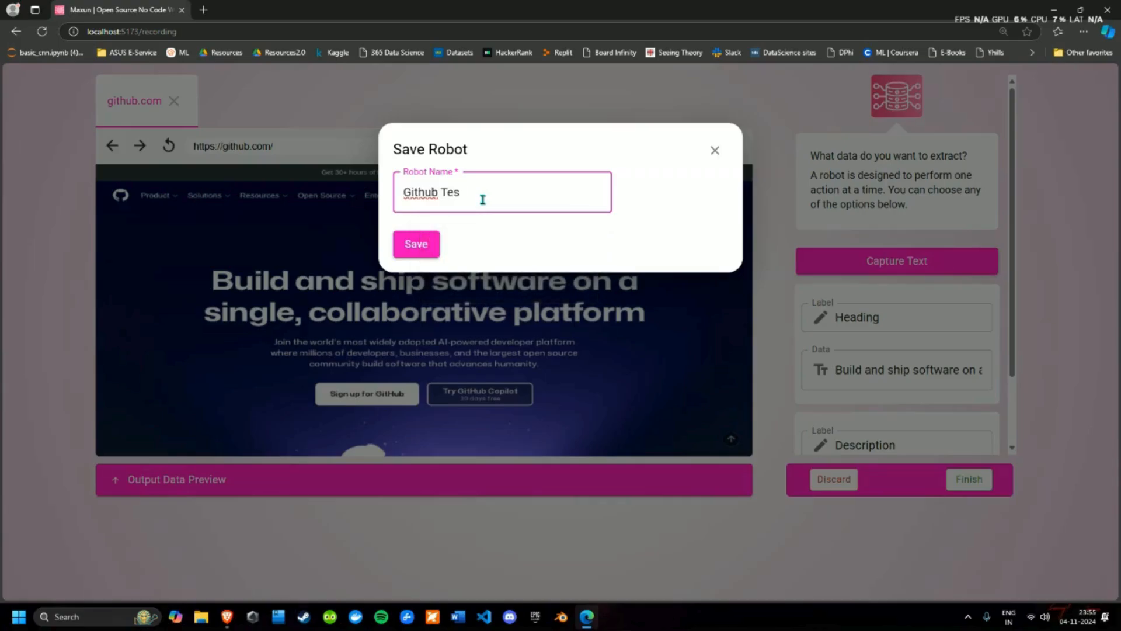
pyautogui.click(417, 244)
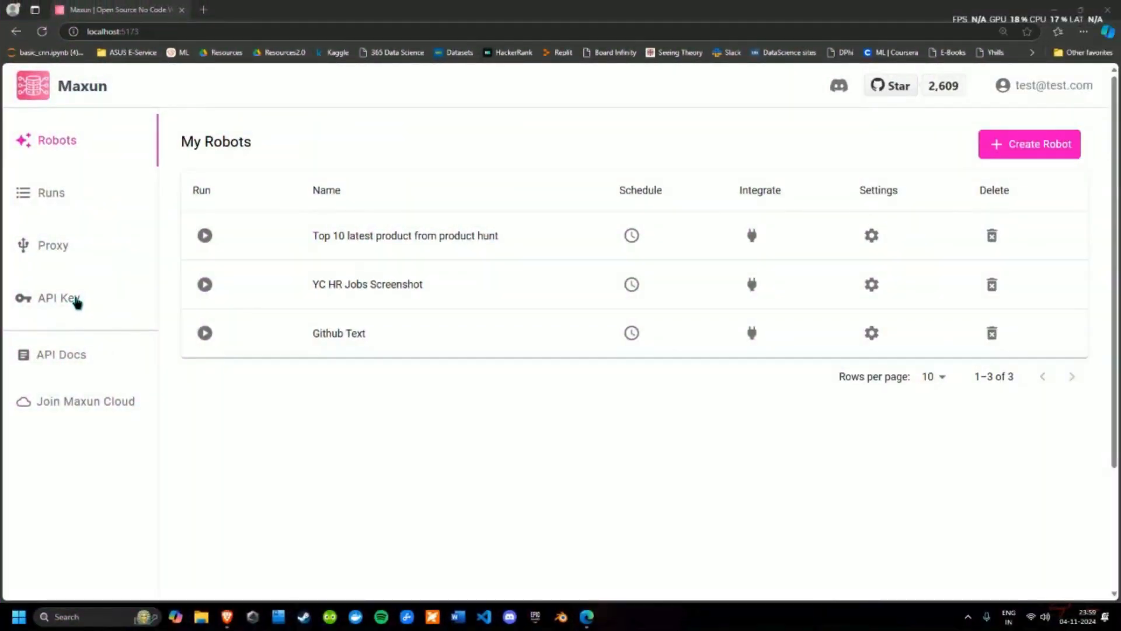
# Generate a Maxun API key, toggle its visibility, and copy it to the clipboard.
pyautogui.click(735, 283)
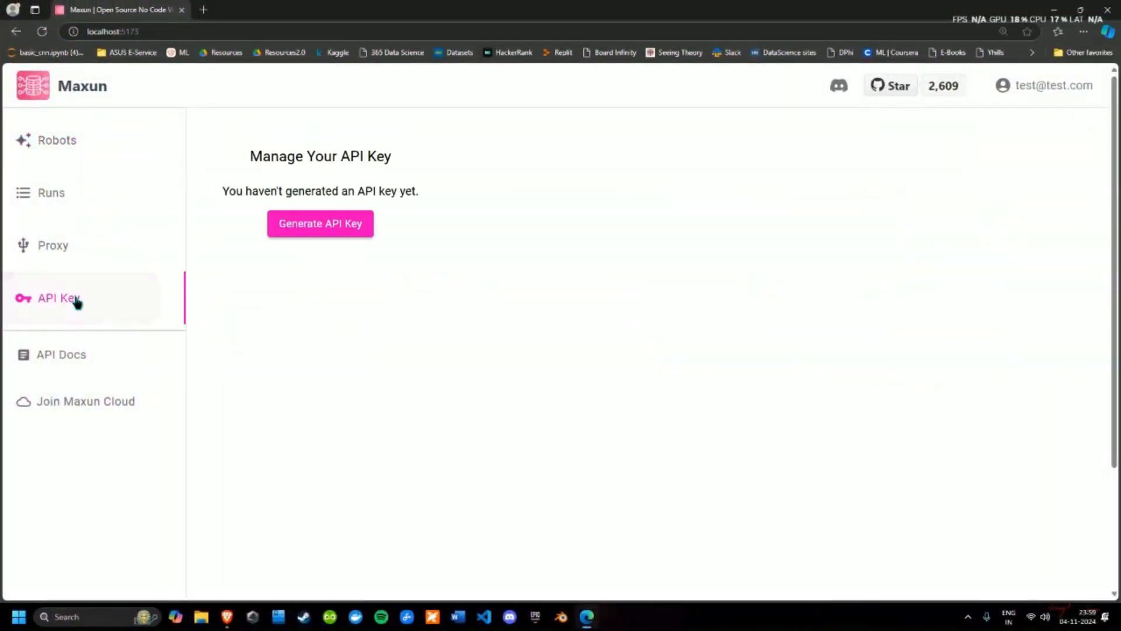
pyautogui.click(317, 226)
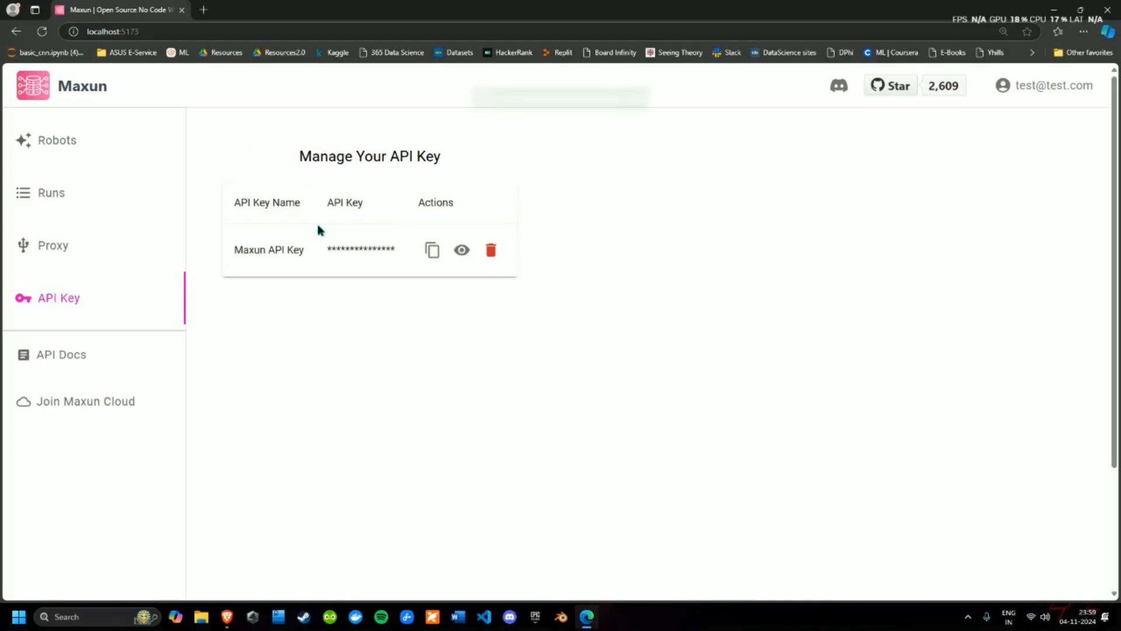
pyautogui.click(462, 251)
pyautogui.click(463, 251)
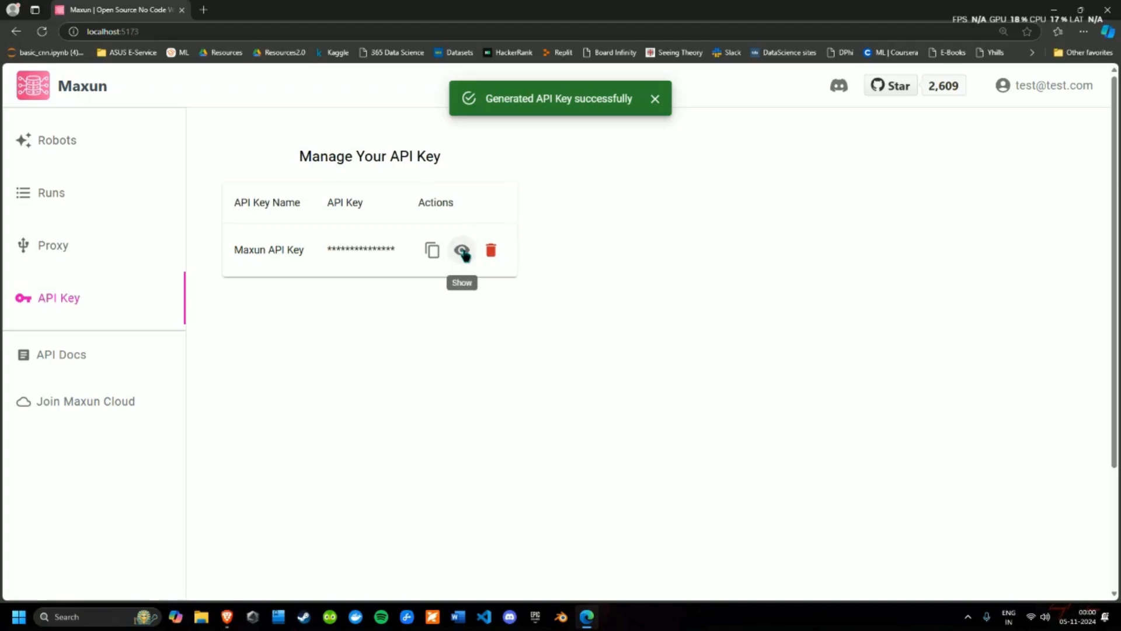
pyautogui.click(433, 254)
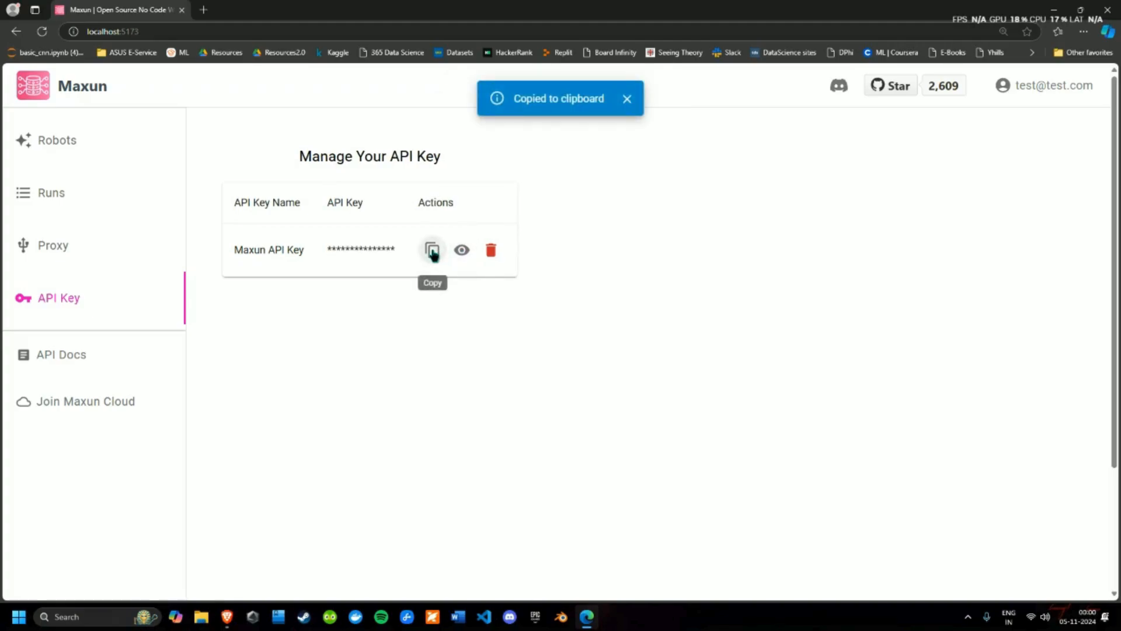
# Open the Maxun API documentation and authorize access by pasting the API key as the api_key value.
pyautogui.click(64, 357)
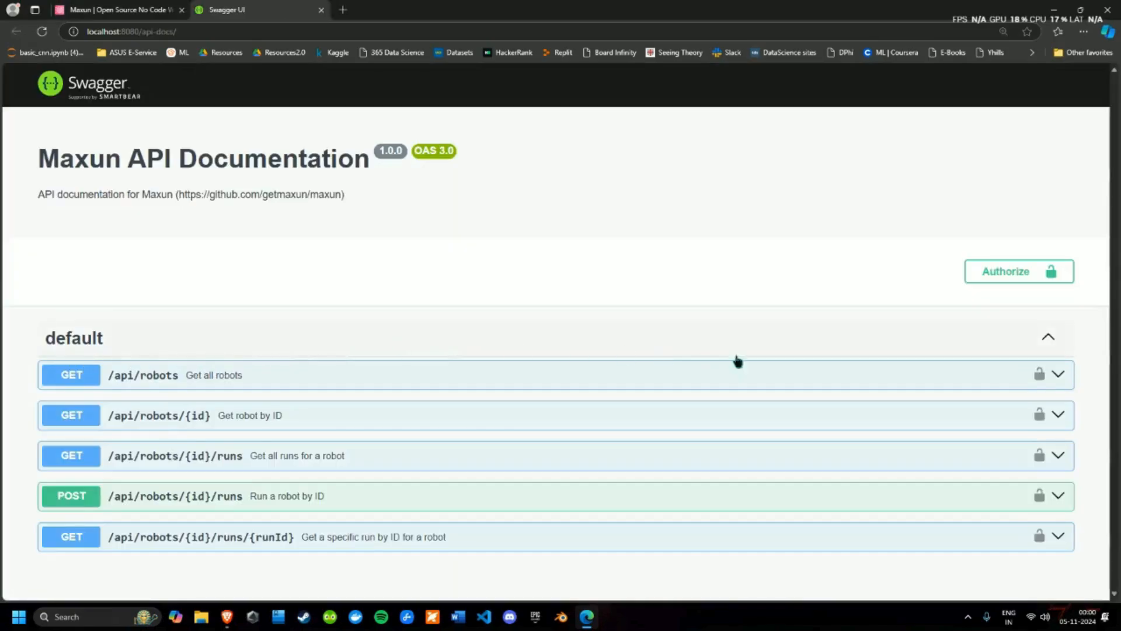
pyautogui.click(1009, 274)
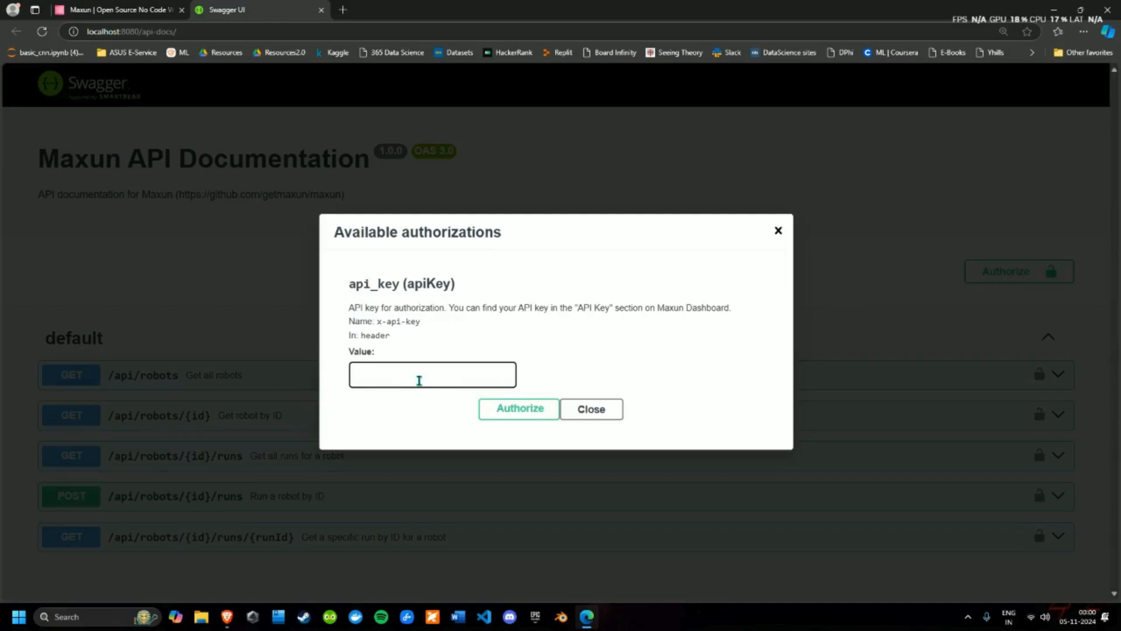
pyautogui.hotkey('ctrl', 'v')
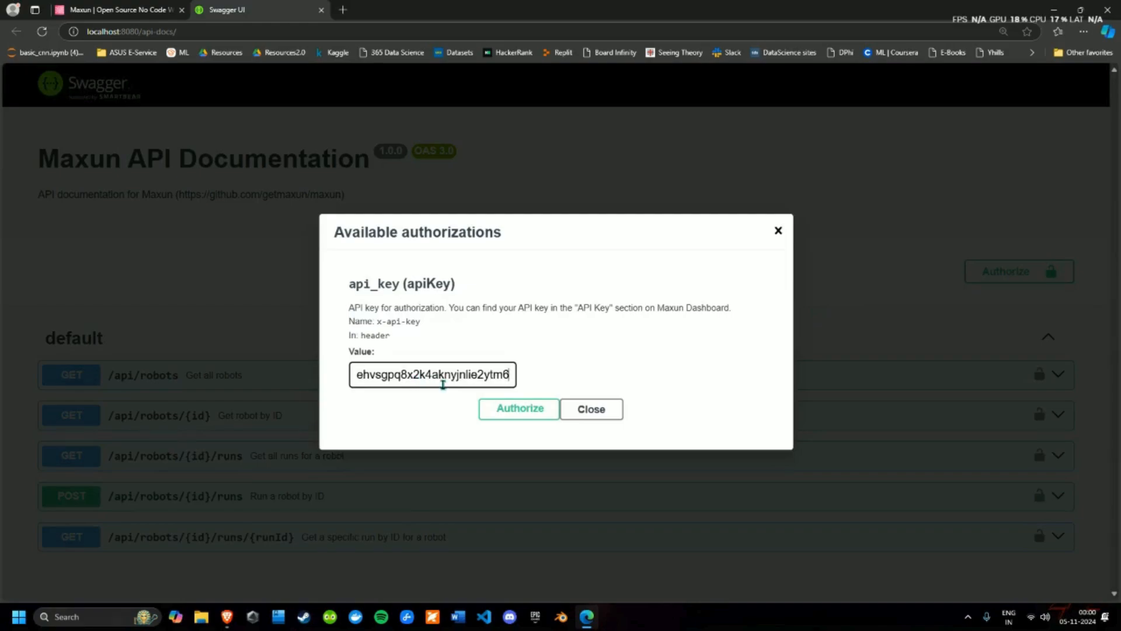
pyautogui.click(514, 412)
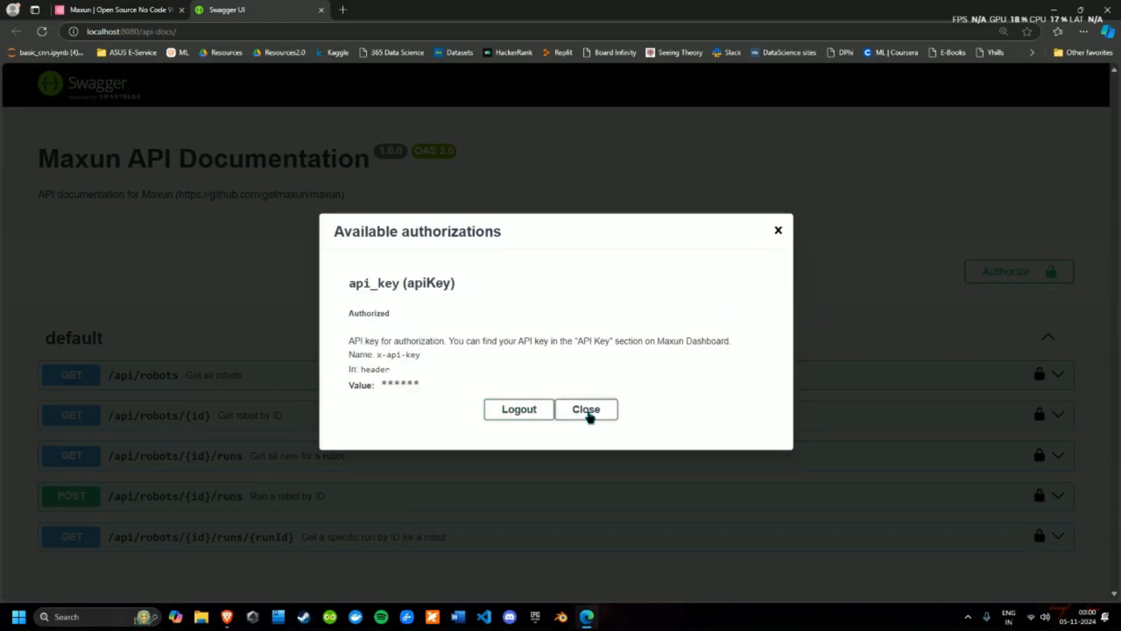
pyautogui.click(587, 412)
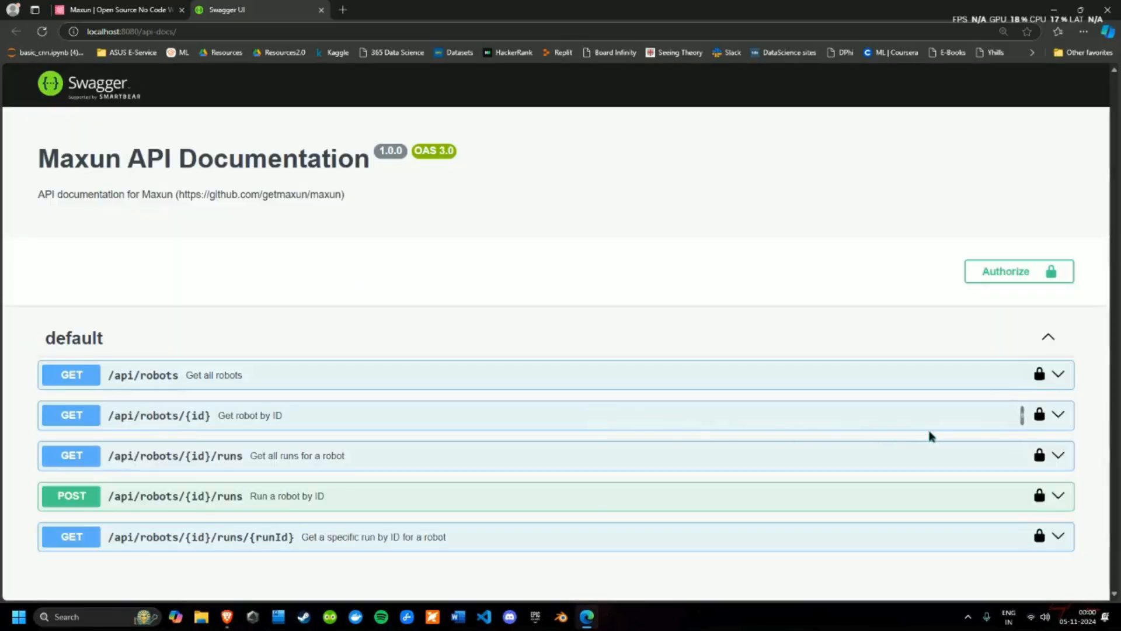
# Expand the GET /api/robots/{id}/runs endpoint, review its parameters and responses, and enable trying it out.
pyautogui.click(1059, 457)
pyautogui.scroll(-2, 607, 388)
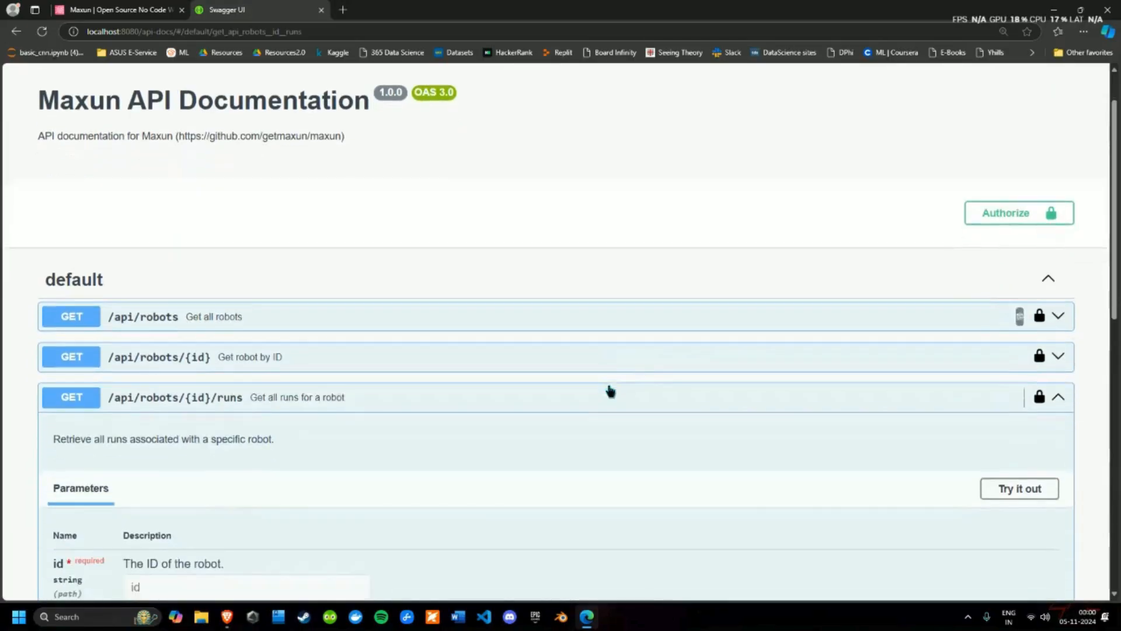
pyautogui.scroll(-5, 562, 362)
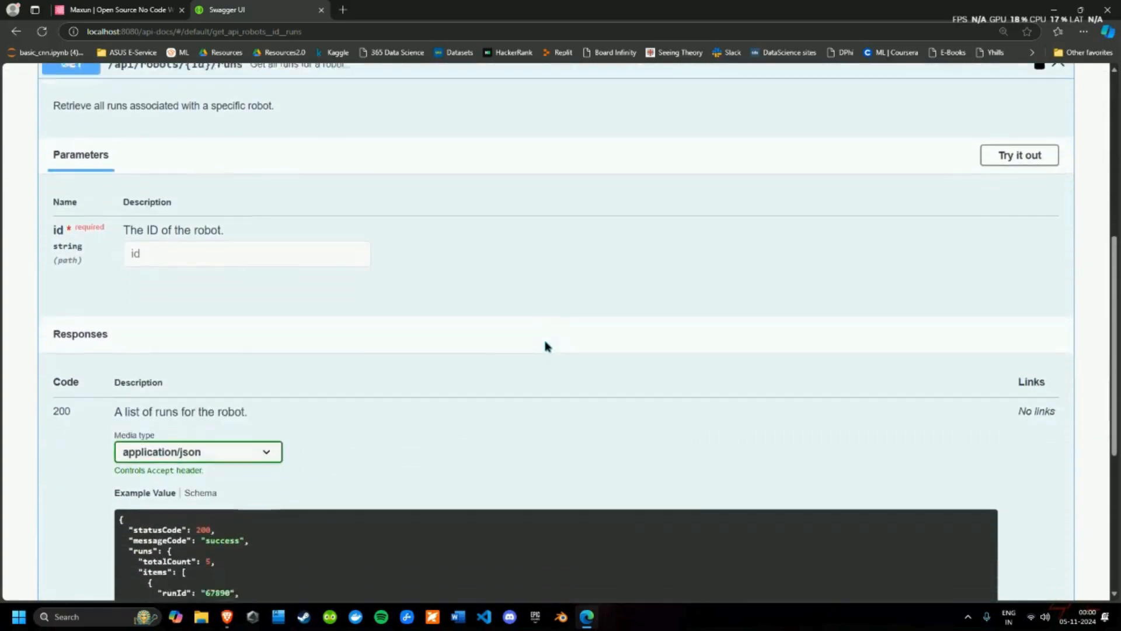
pyautogui.scroll(1, 502, 319)
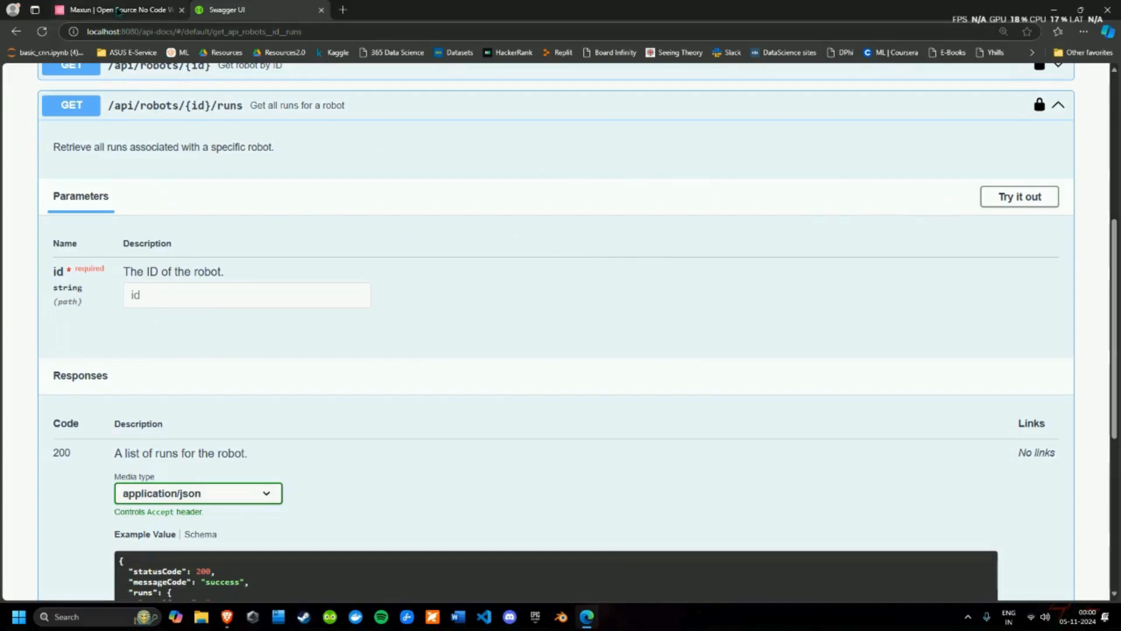
pyautogui.click(1019, 198)
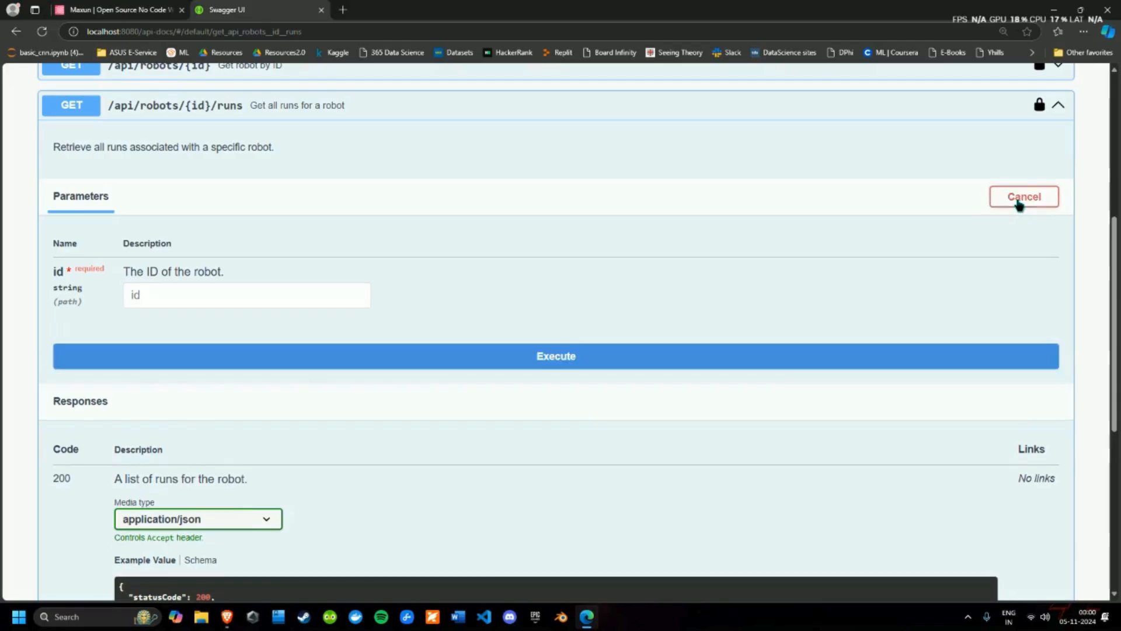
# Return to the Maxun robots list and copy the Robot ID from the settings of "Top 10 latest product from product hunt".
pyautogui.click(134, 10)
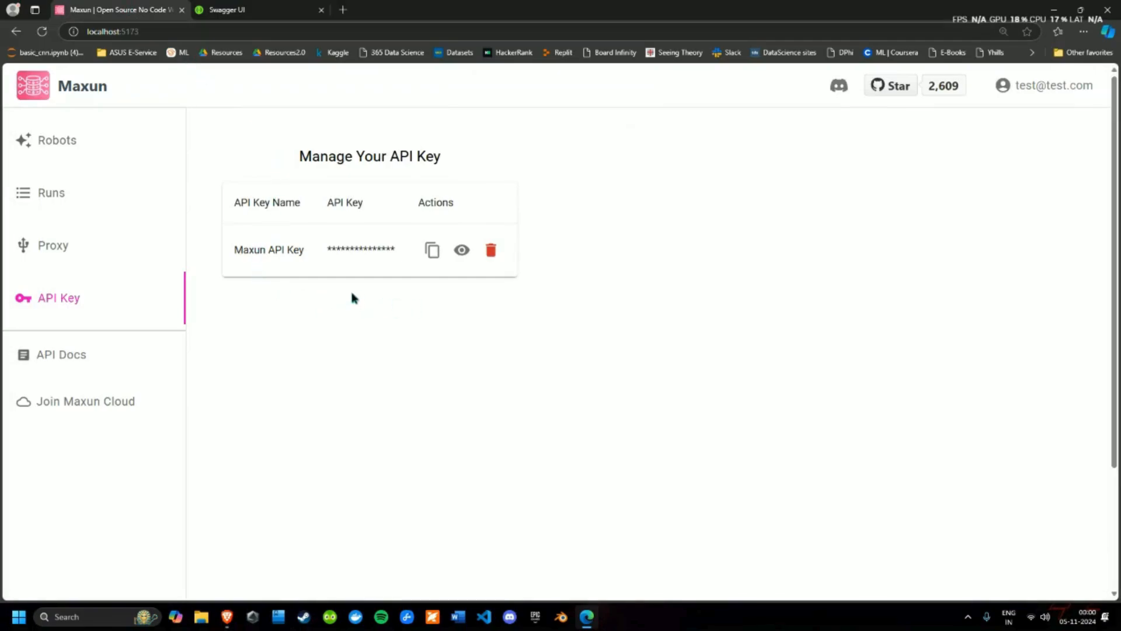
pyautogui.click(75, 142)
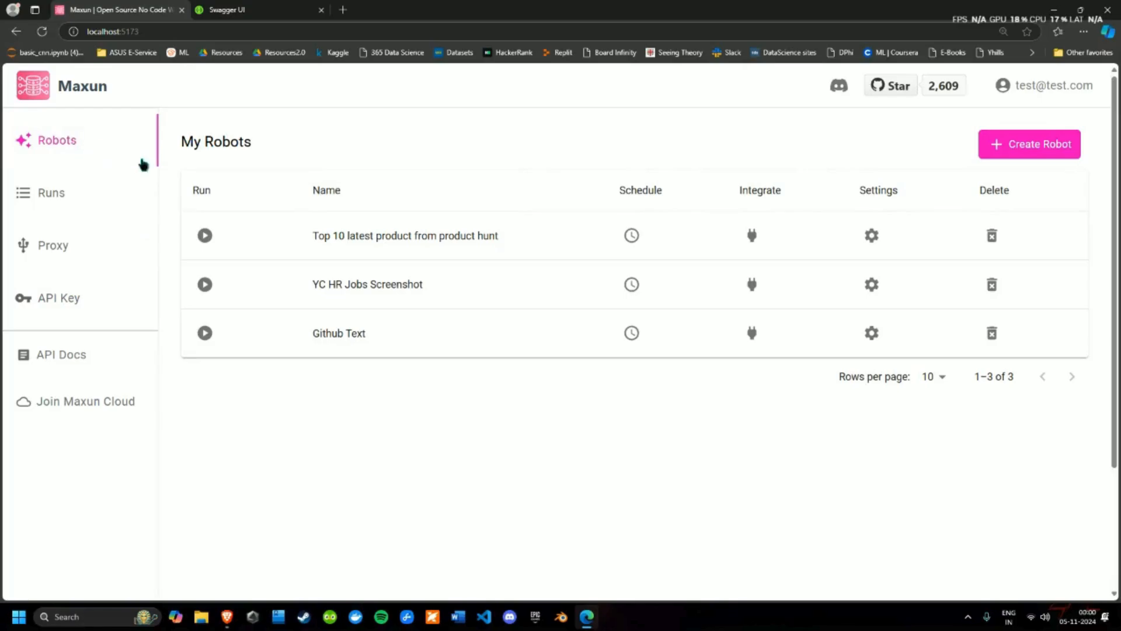
pyautogui.click(875, 237)
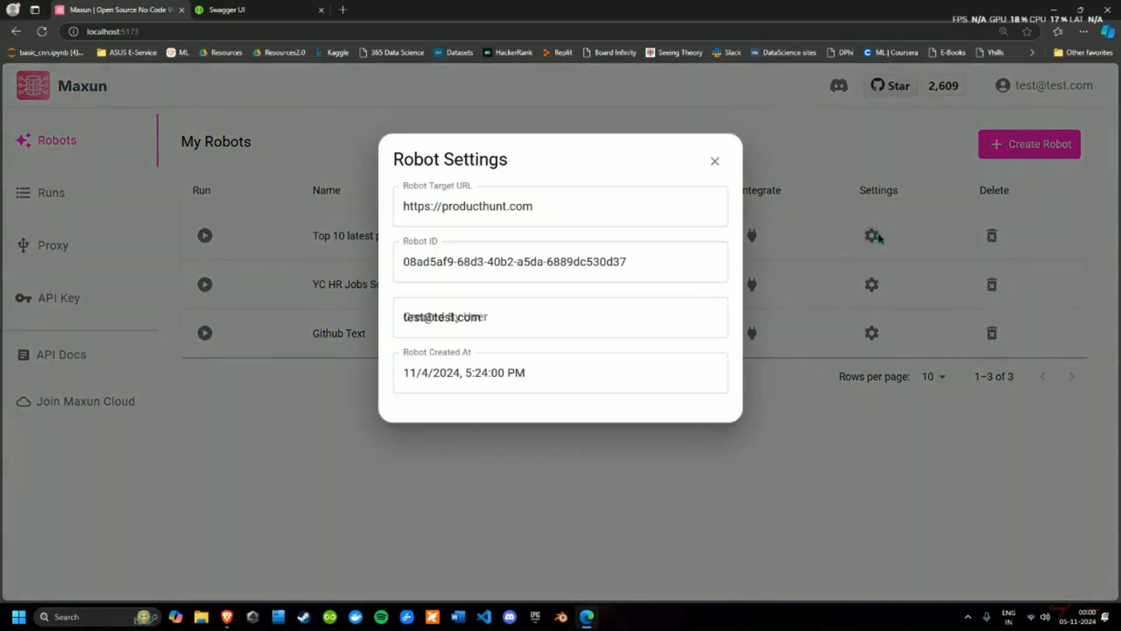
pyautogui.click(676, 269)
pyautogui.hotkey('ctrl', 'a')
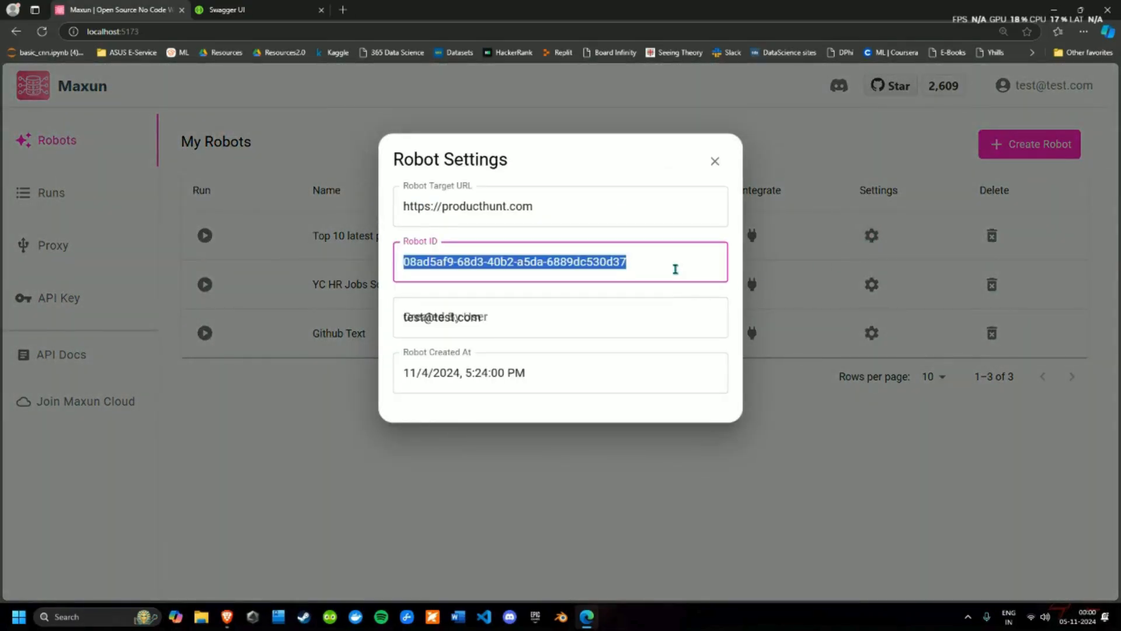
pyautogui.click(714, 161)
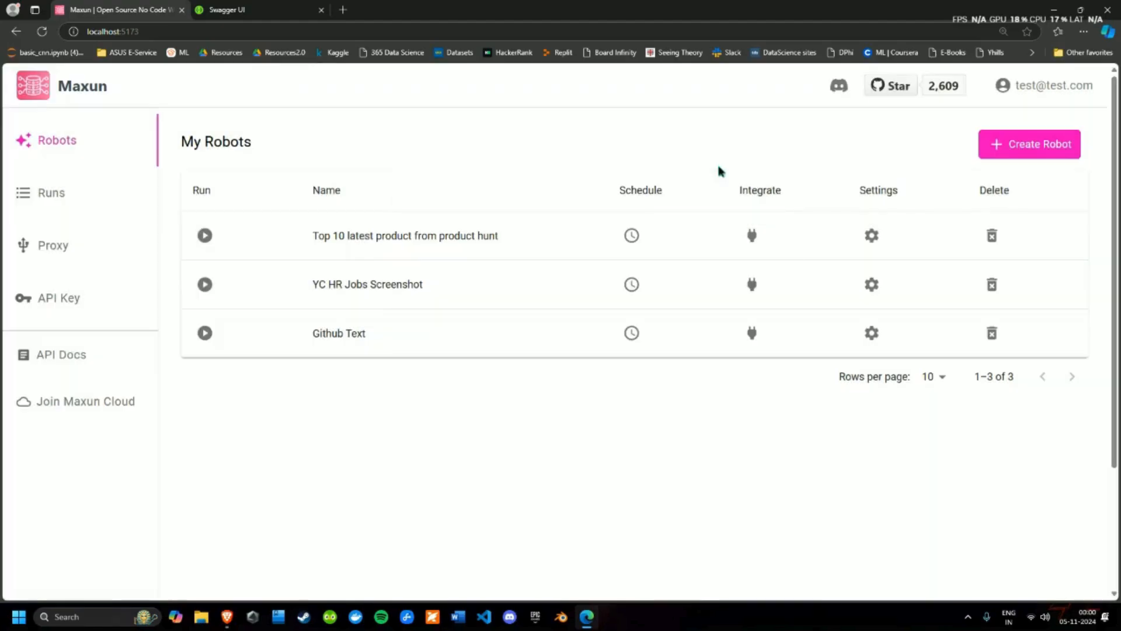
# In the Swagger UI API docs, execute the robot runs request with the copied robot ID as id and review the response body.
pyautogui.click(267, 10)
pyautogui.click(183, 302)
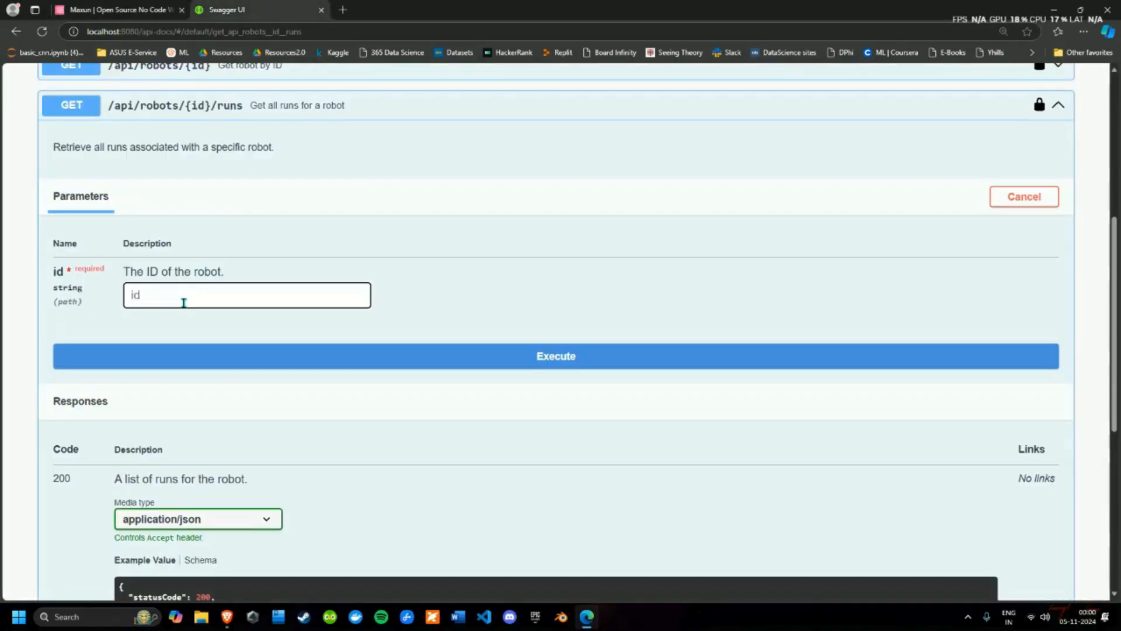
pyautogui.hotkey('ctrl', 'v')
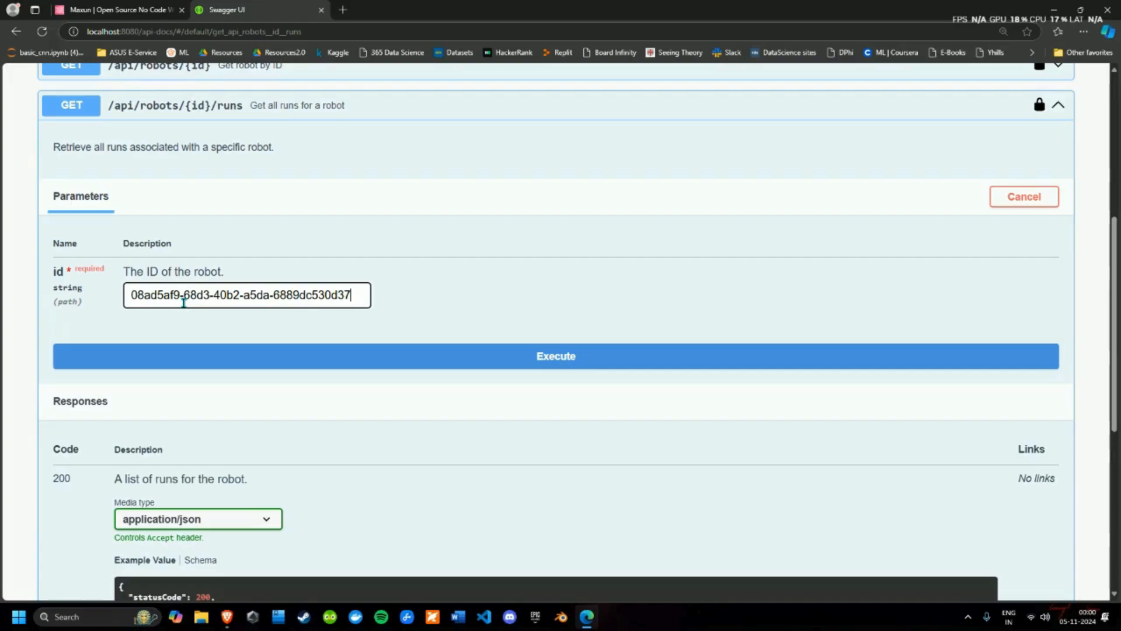
pyautogui.click(552, 361)
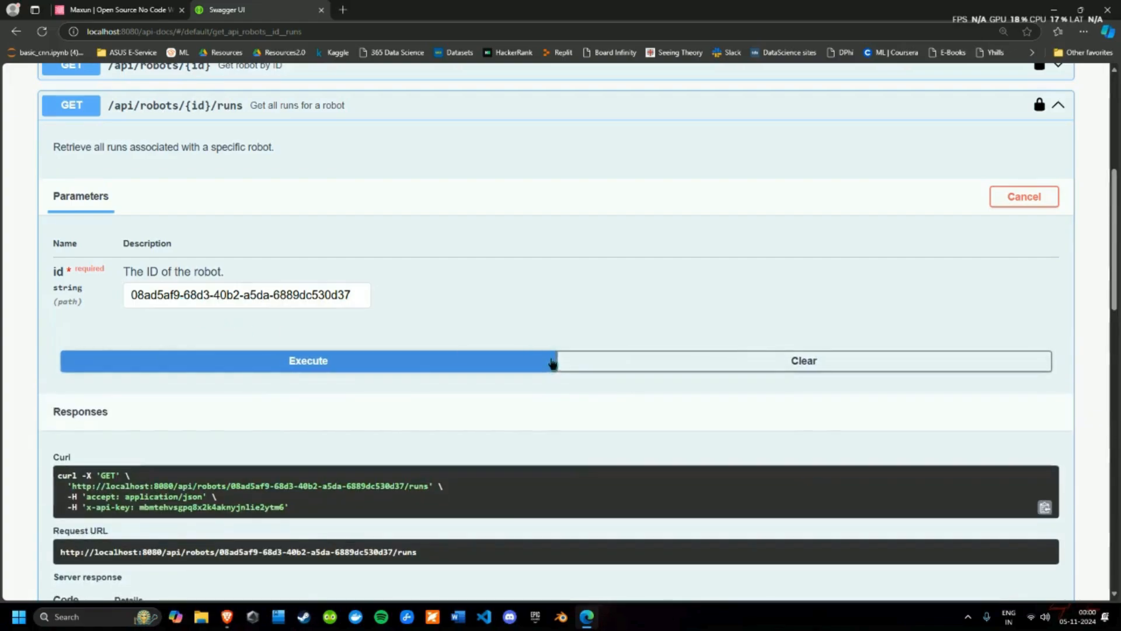
pyautogui.scroll(-1, 471, 318)
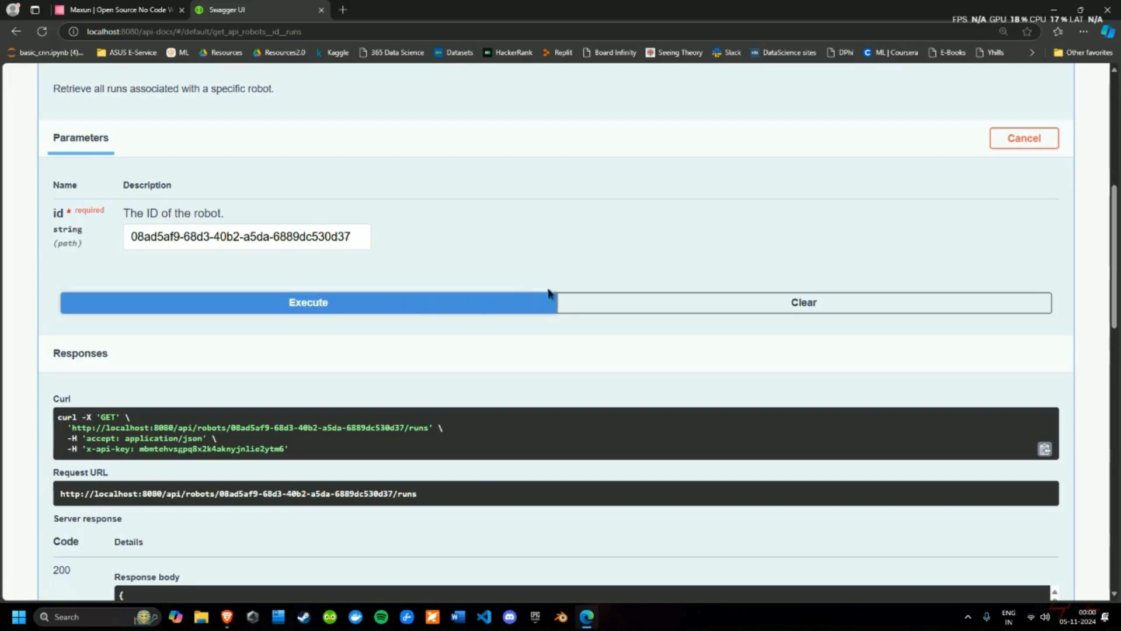
pyautogui.scroll(-6, 446, 305)
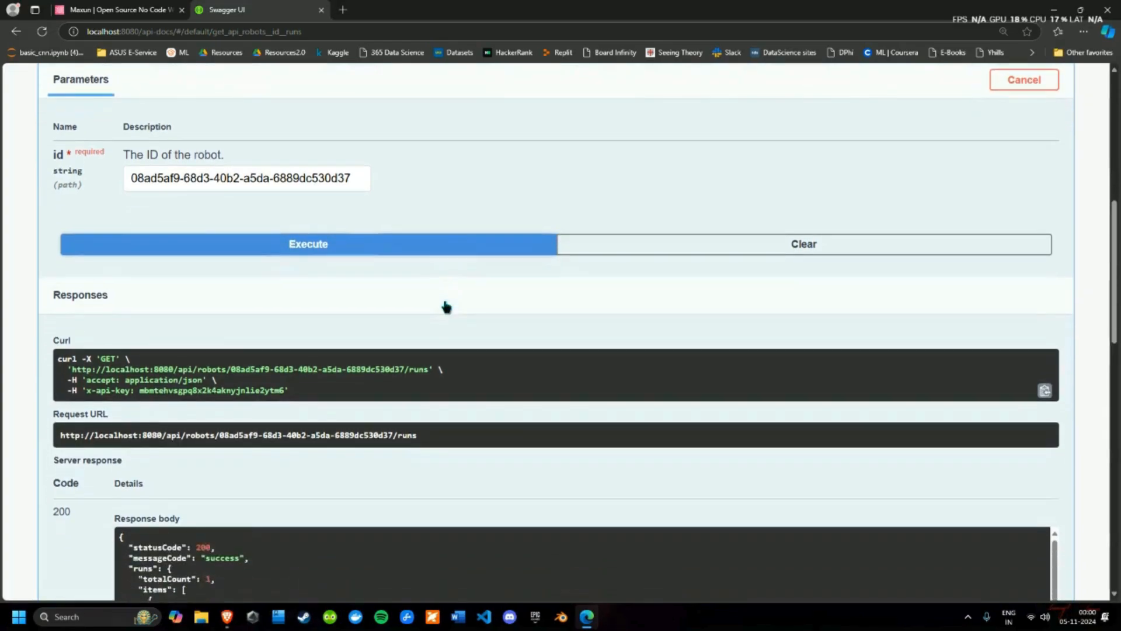
pyautogui.scroll(-4, 445, 308)
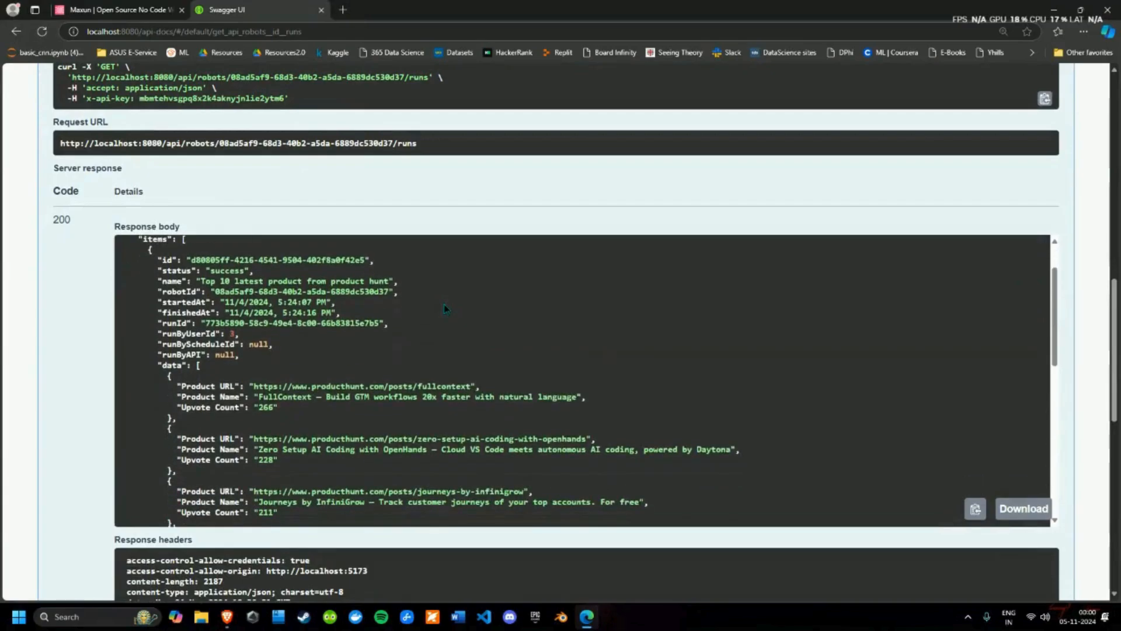
pyautogui.scroll(-4, 524, 262)
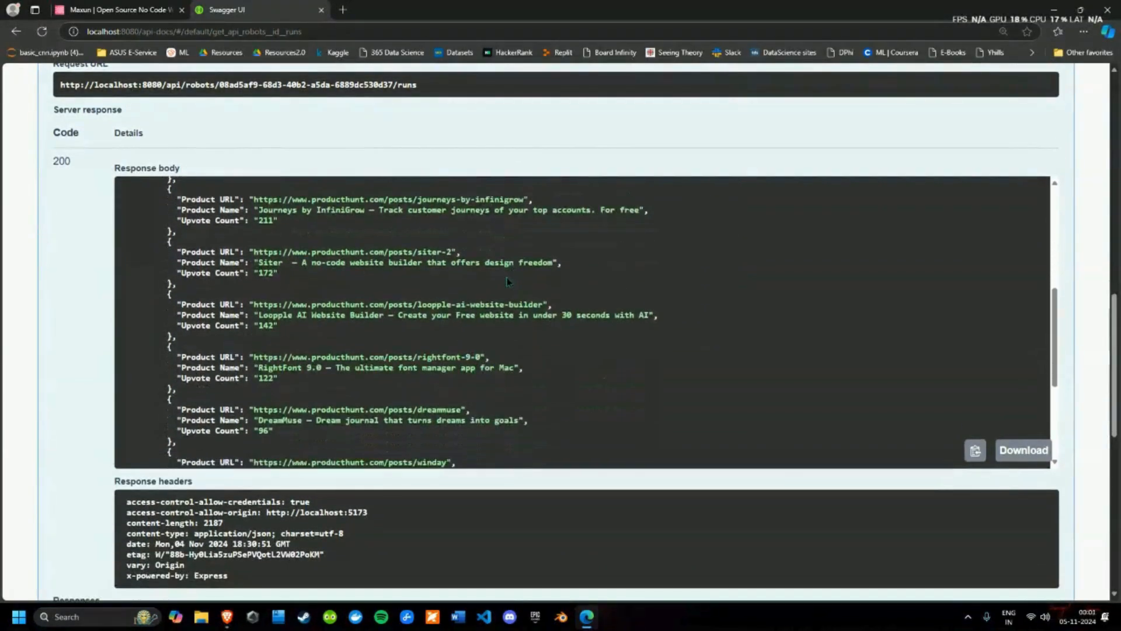
pyautogui.scroll(-3, 507, 282)
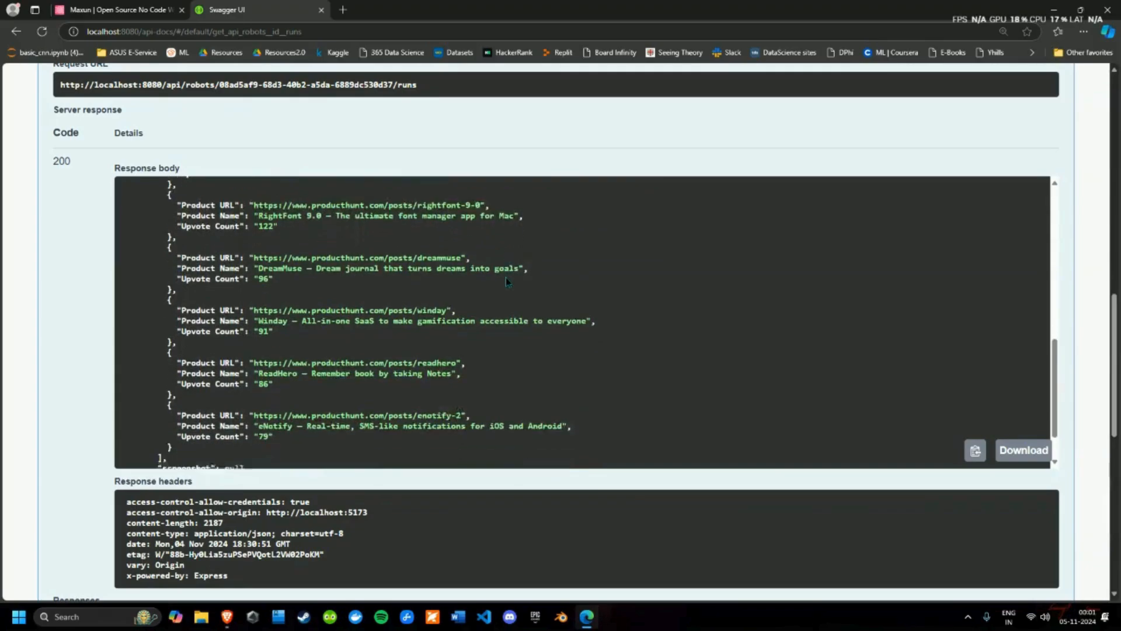